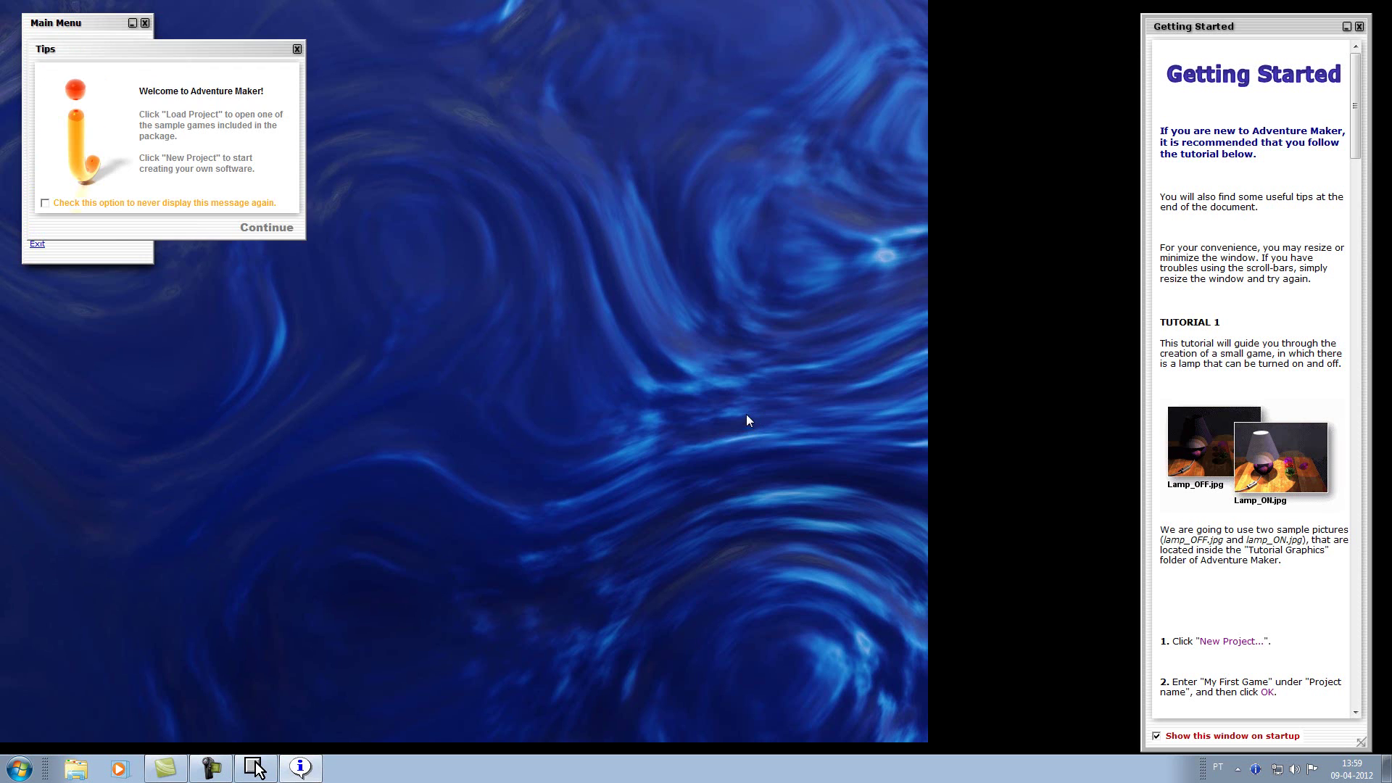
# Create a new project named Bug in the Projects folder with Windows as the target platform, dismissing the tips
pyautogui.click(269, 229)
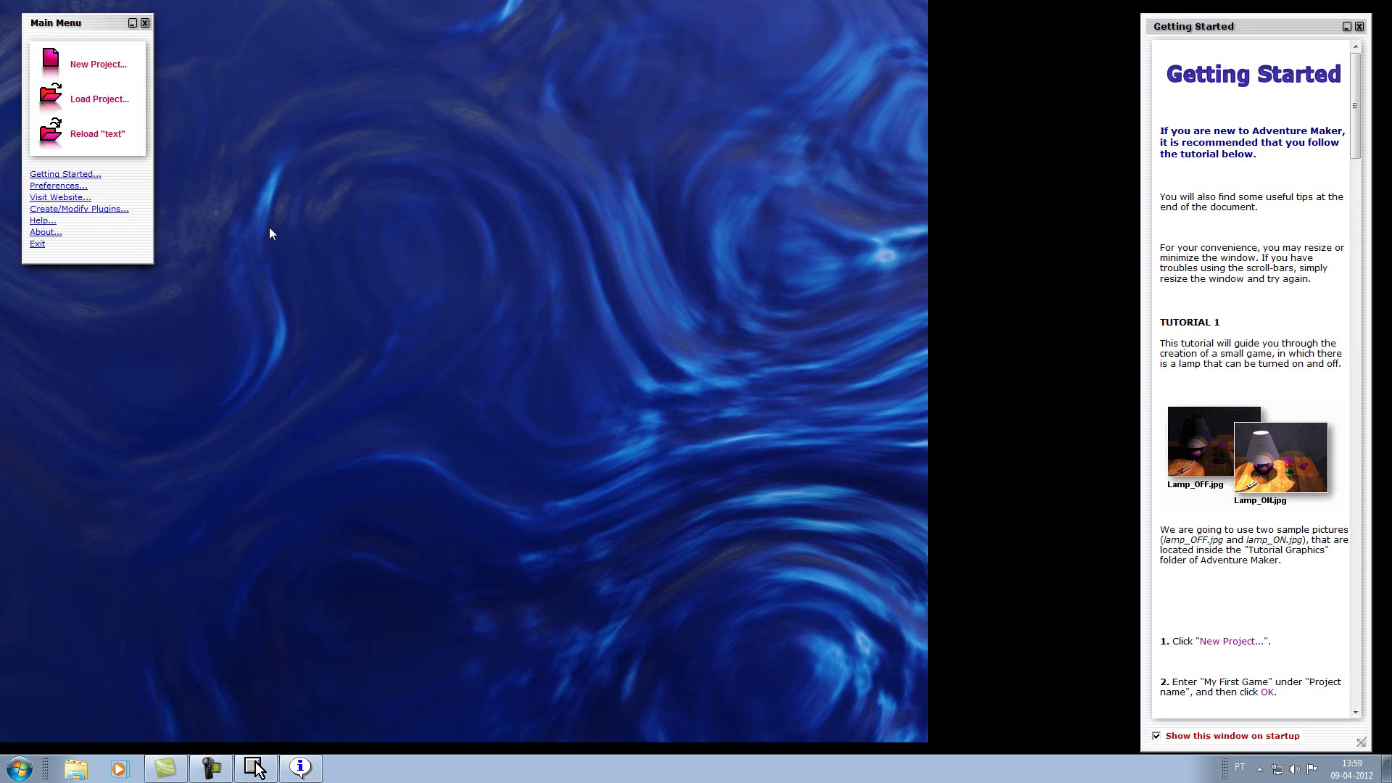
pyautogui.click(110, 64)
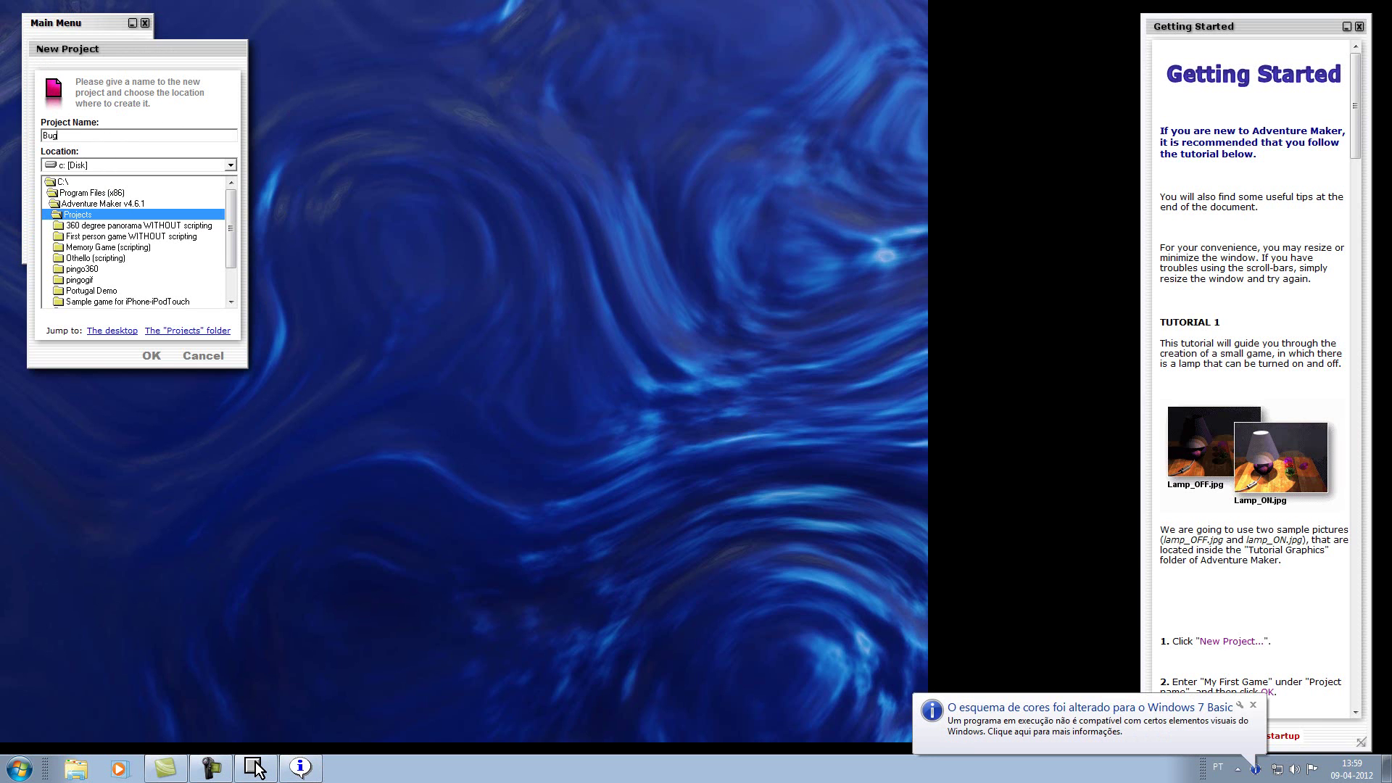
pyautogui.click(152, 356)
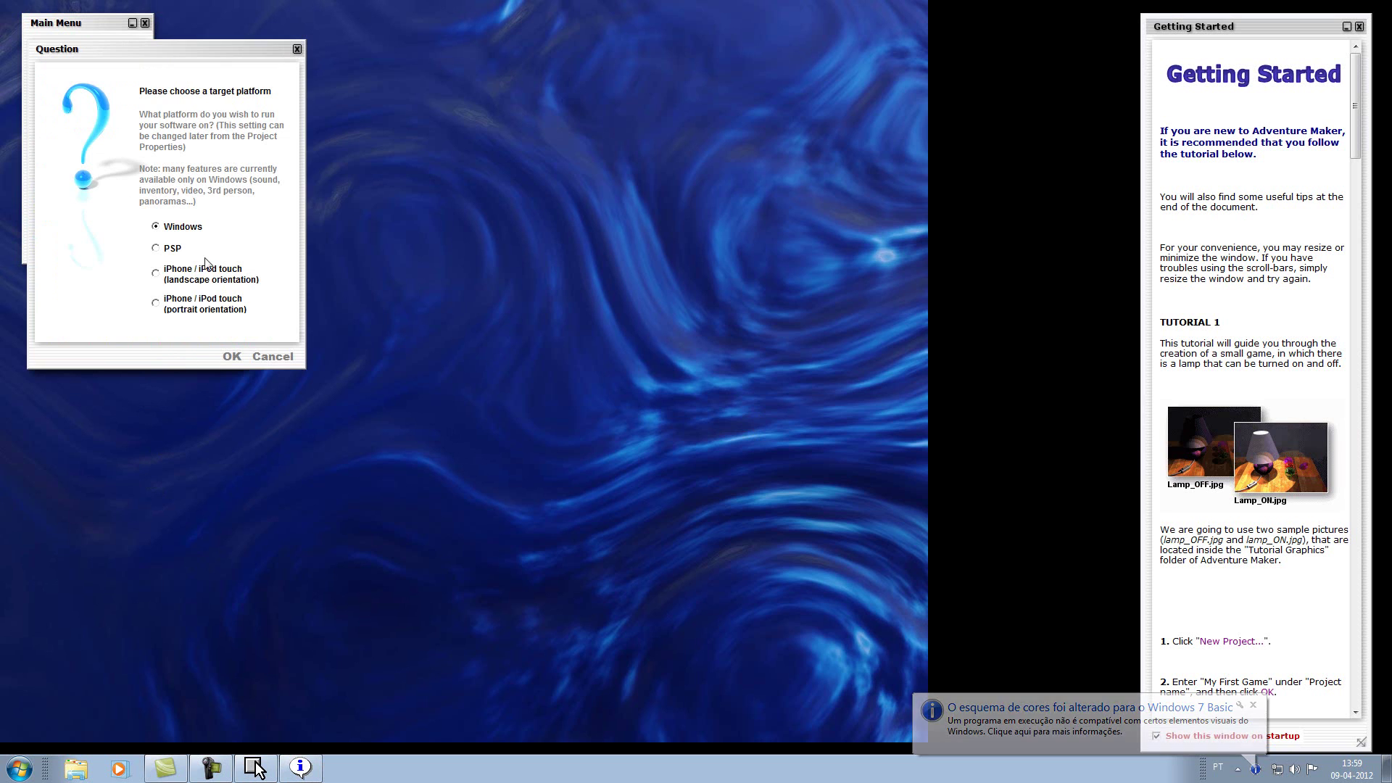
pyautogui.click(231, 357)
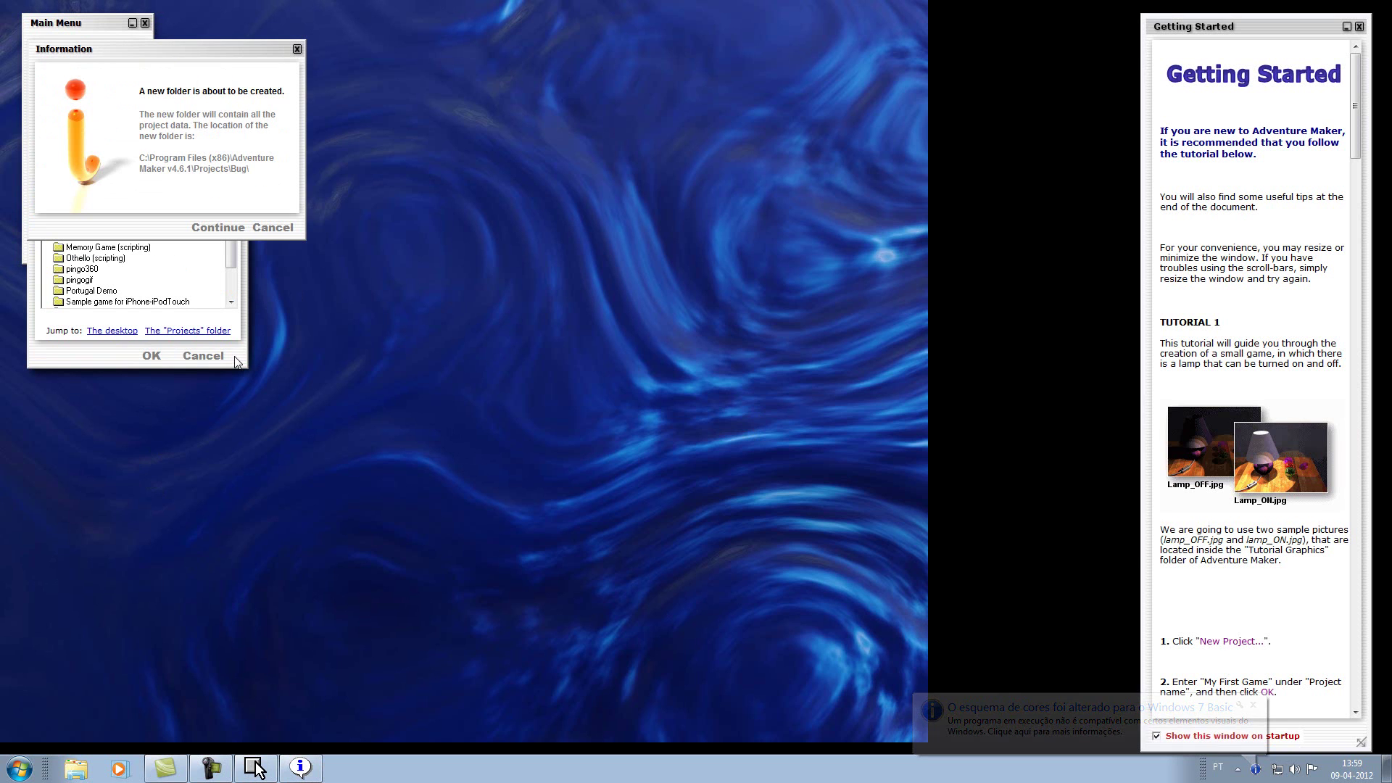
pyautogui.click(207, 228)
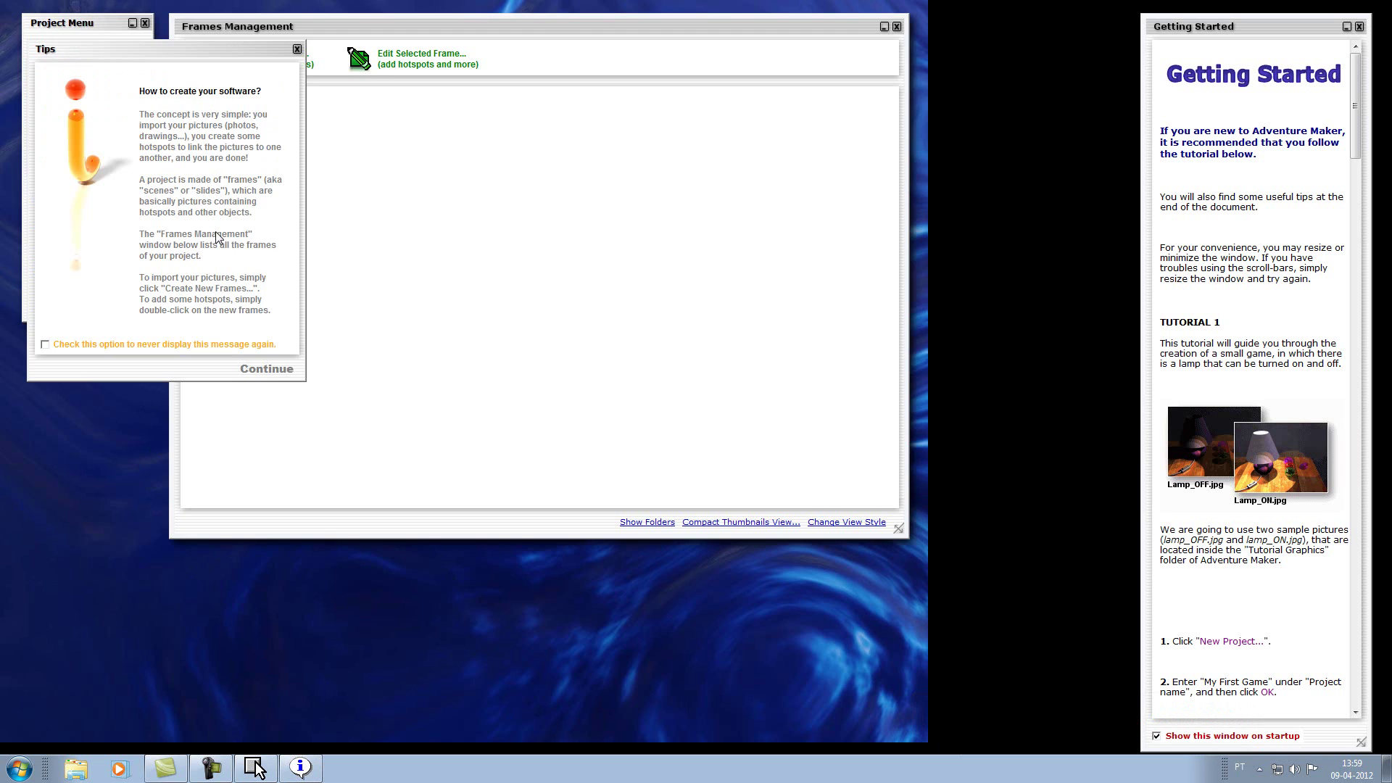
pyautogui.click(266, 369)
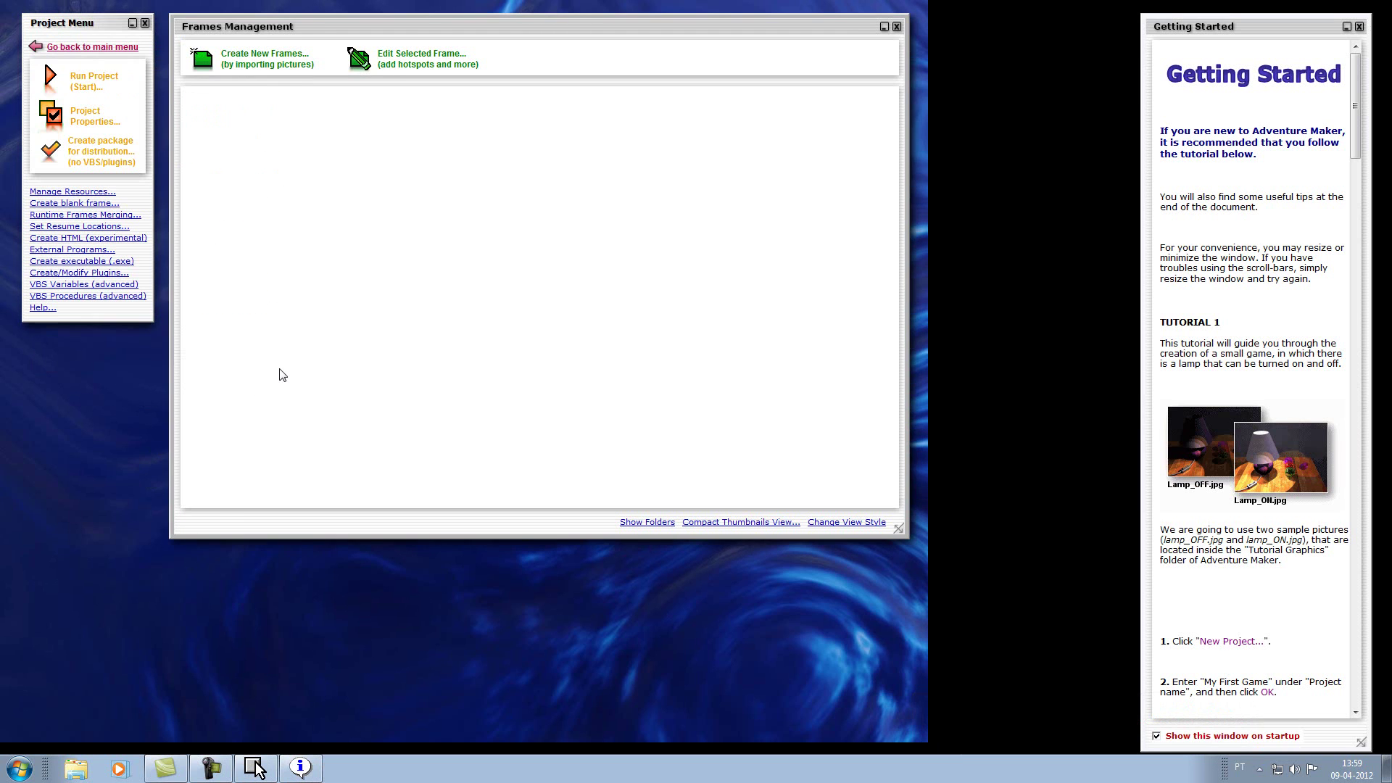
# Create a dark red blank frame, accepting the suggested name
pyautogui.click(92, 205)
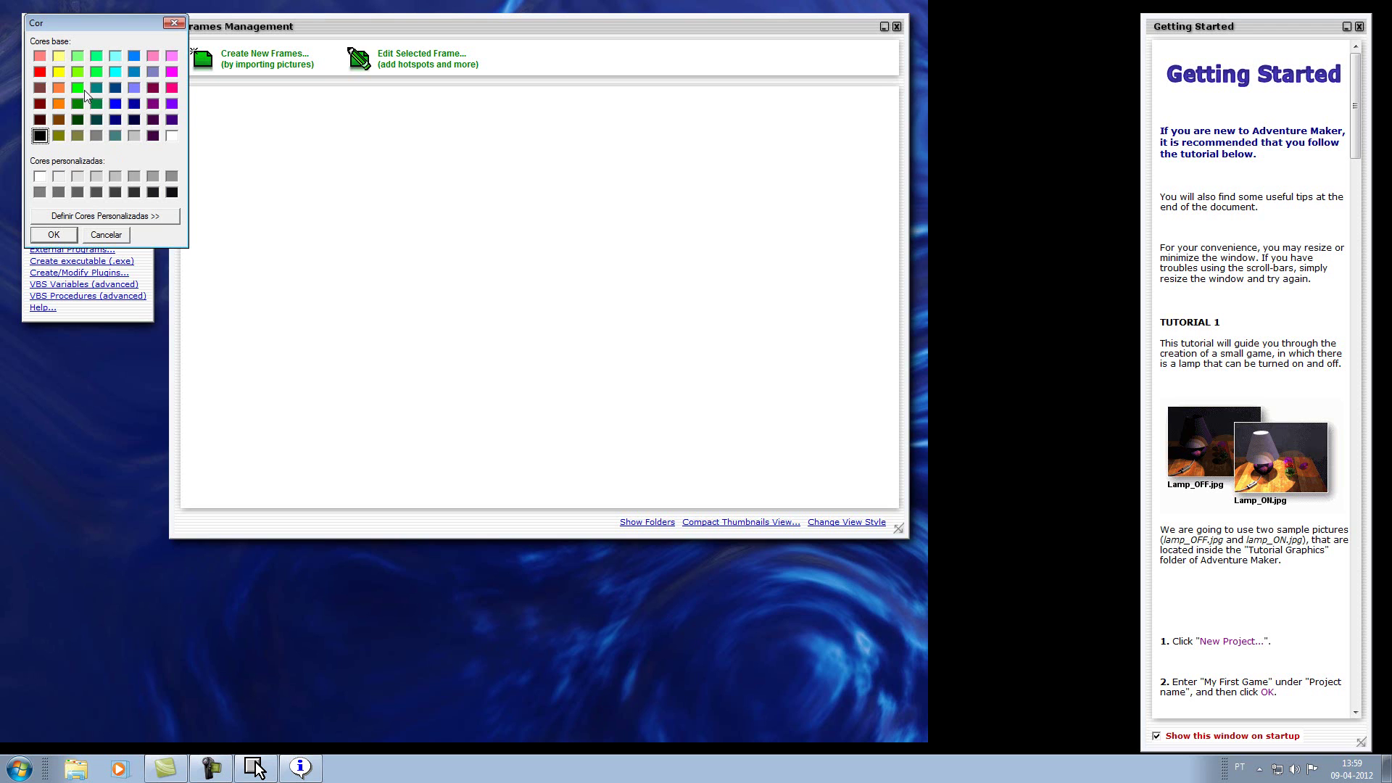
pyautogui.click(40, 104)
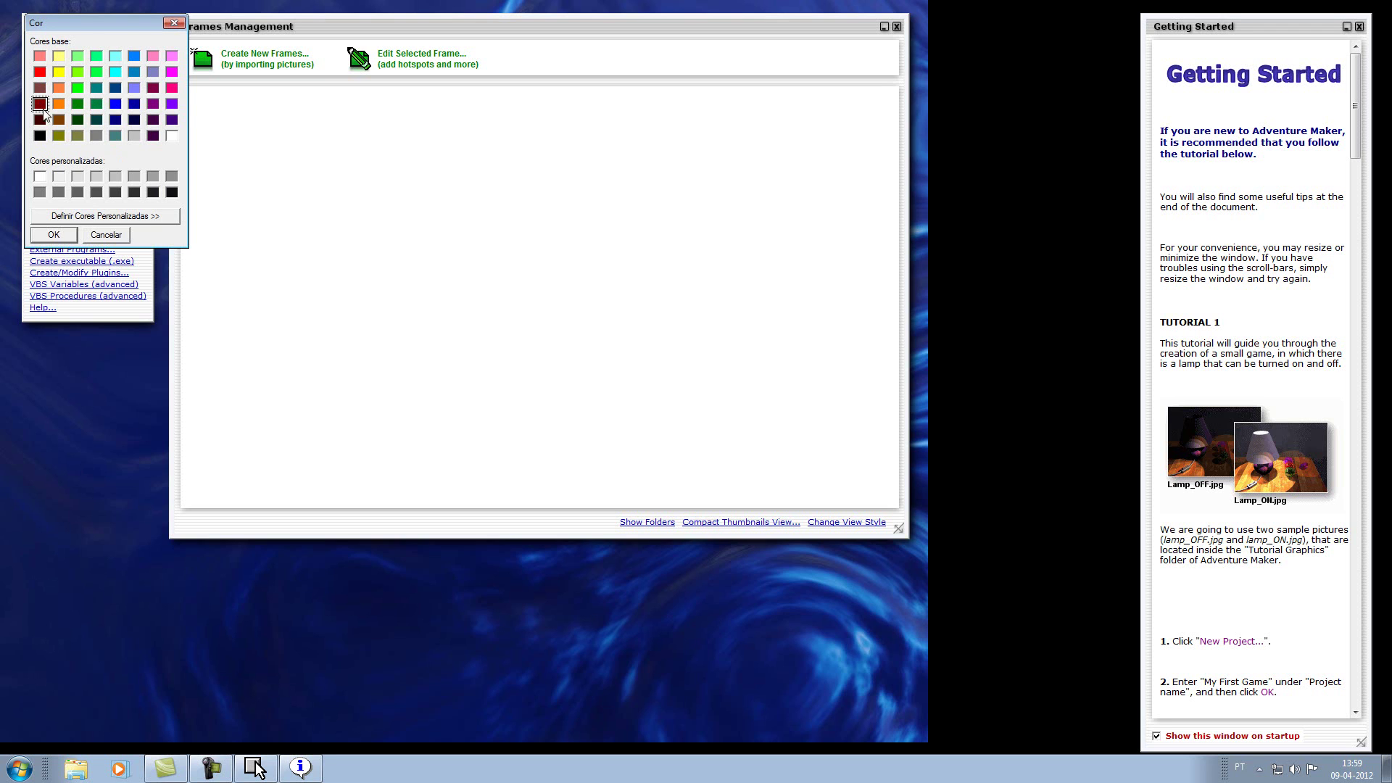
pyautogui.click(65, 235)
pyautogui.click(801, 253)
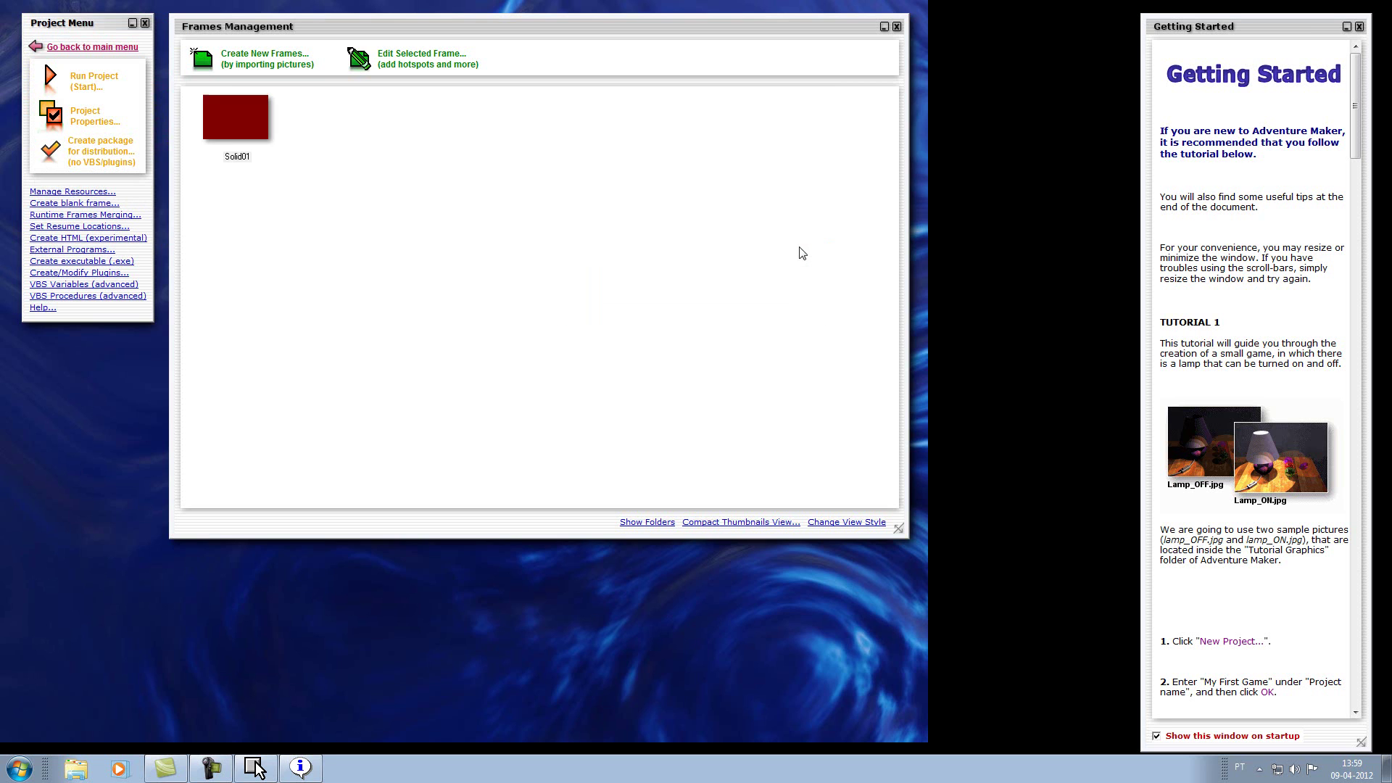
# Create a second blank frame in dark green, accepting the suggested name
pyautogui.click(89, 205)
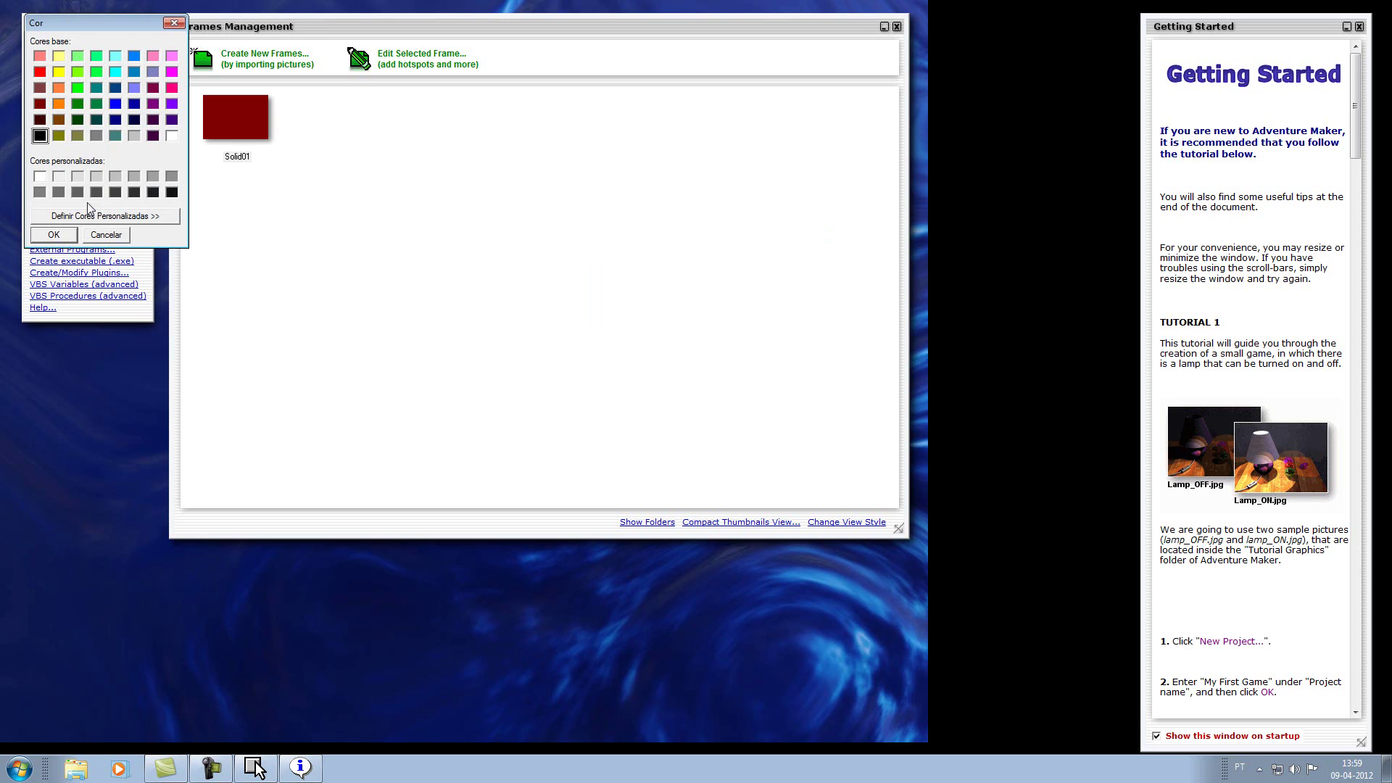
pyautogui.click(77, 107)
pyautogui.click(55, 234)
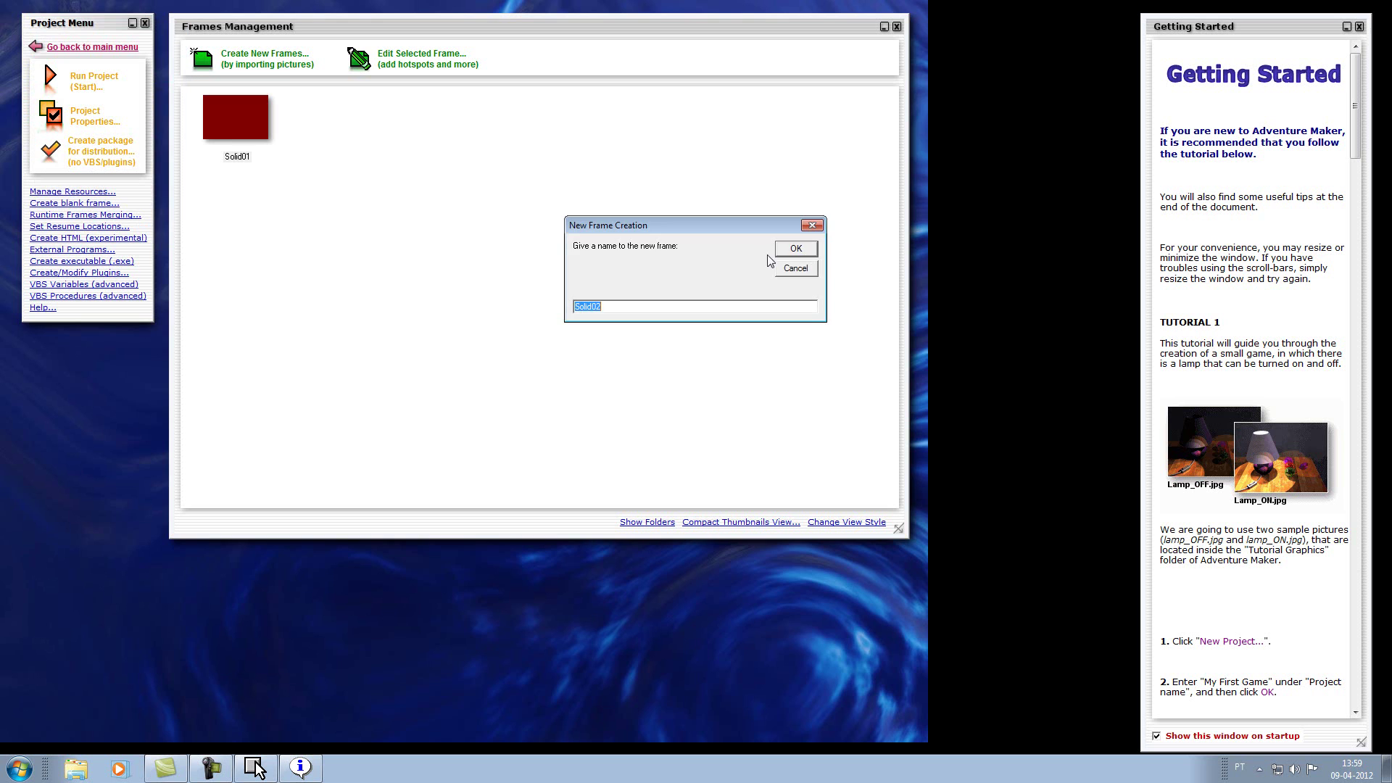
pyautogui.click(796, 248)
# Draw a rectangular hotspot near the middle of the red Solid01 frame and make it go to frame Solid02
pyautogui.click(236, 114)
pyautogui.doubleClick(237, 116)
pyautogui.click(271, 356)
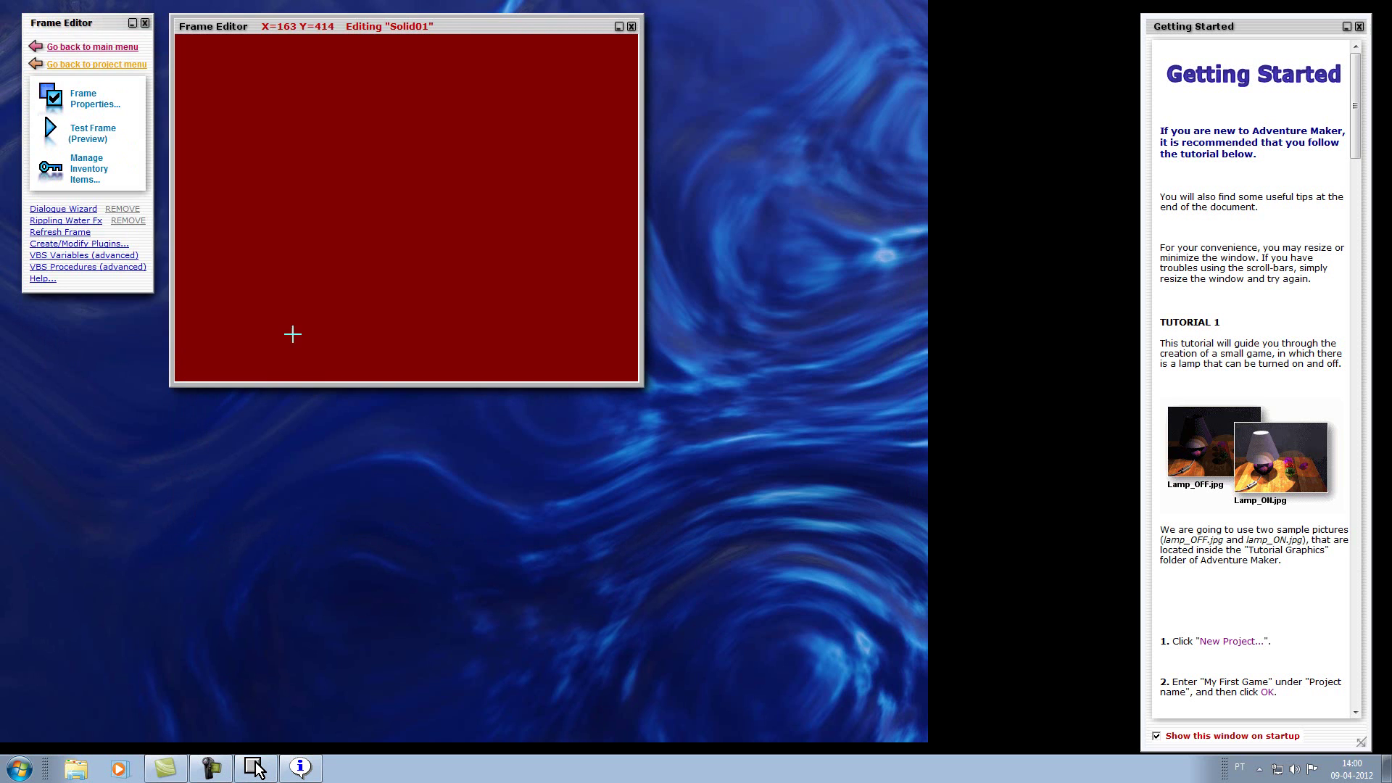
pyautogui.moveTo(319, 132); pyautogui.dragTo(440, 265)
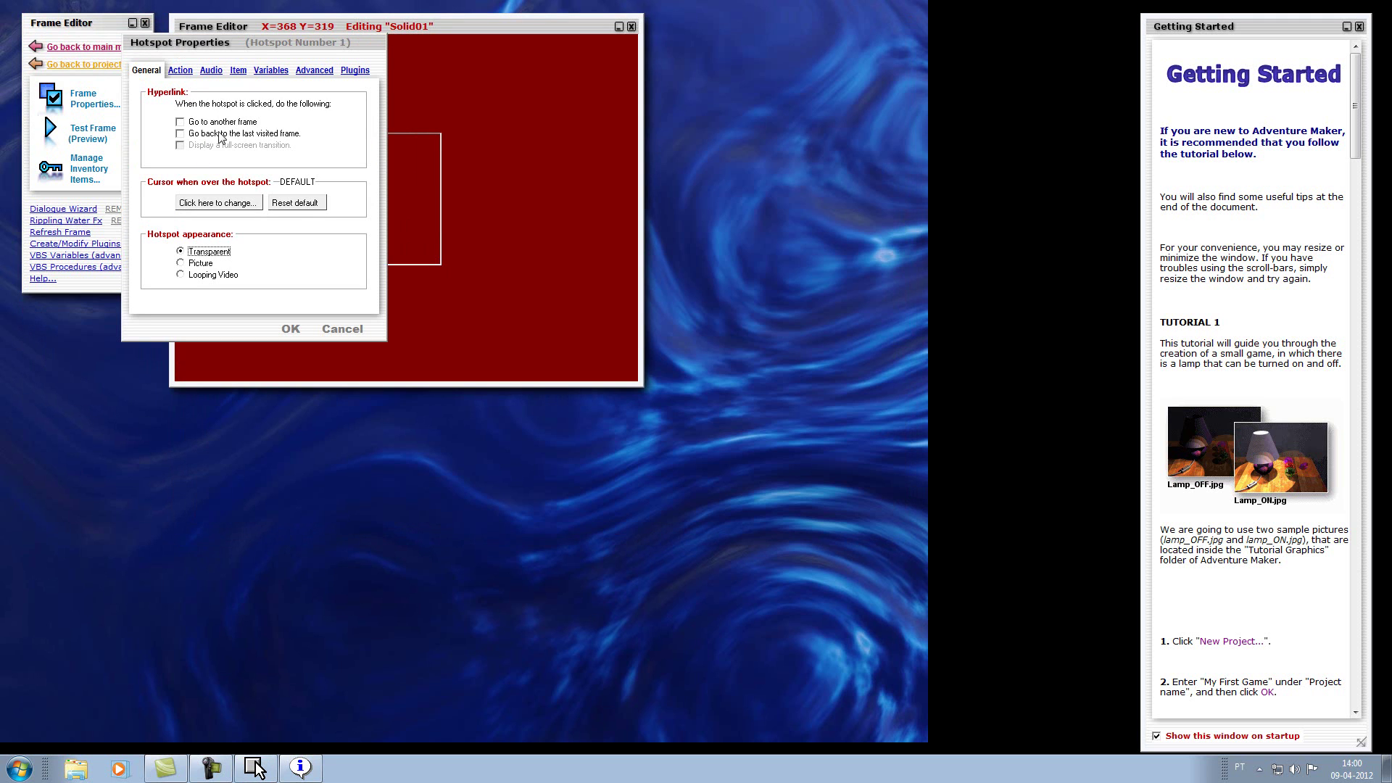
pyautogui.click(180, 122)
pyautogui.doubleClick(325, 190)
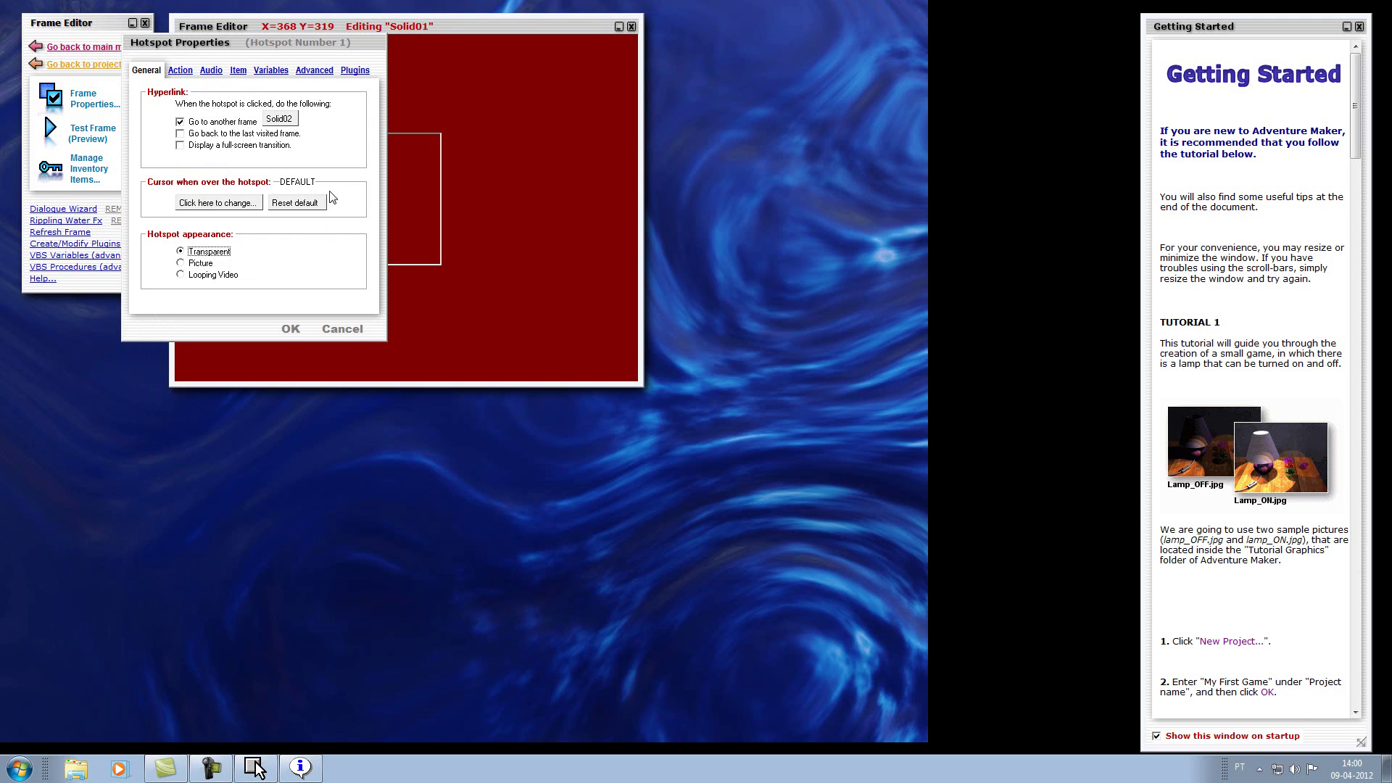
# Set the Solid01 hotspot's cursor to Arrow2-Forward.ico and close the frame's editor
pyautogui.click(236, 205)
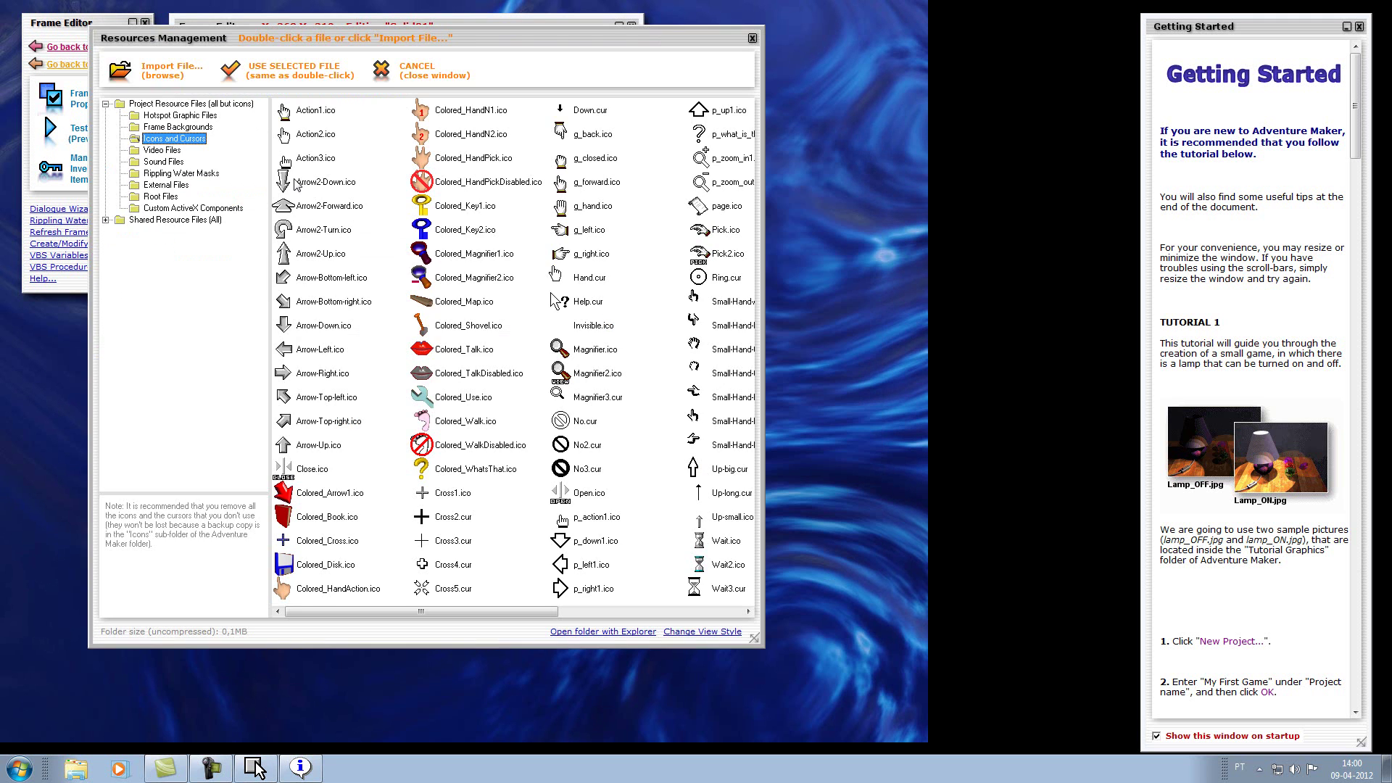
pyautogui.doubleClick(285, 209)
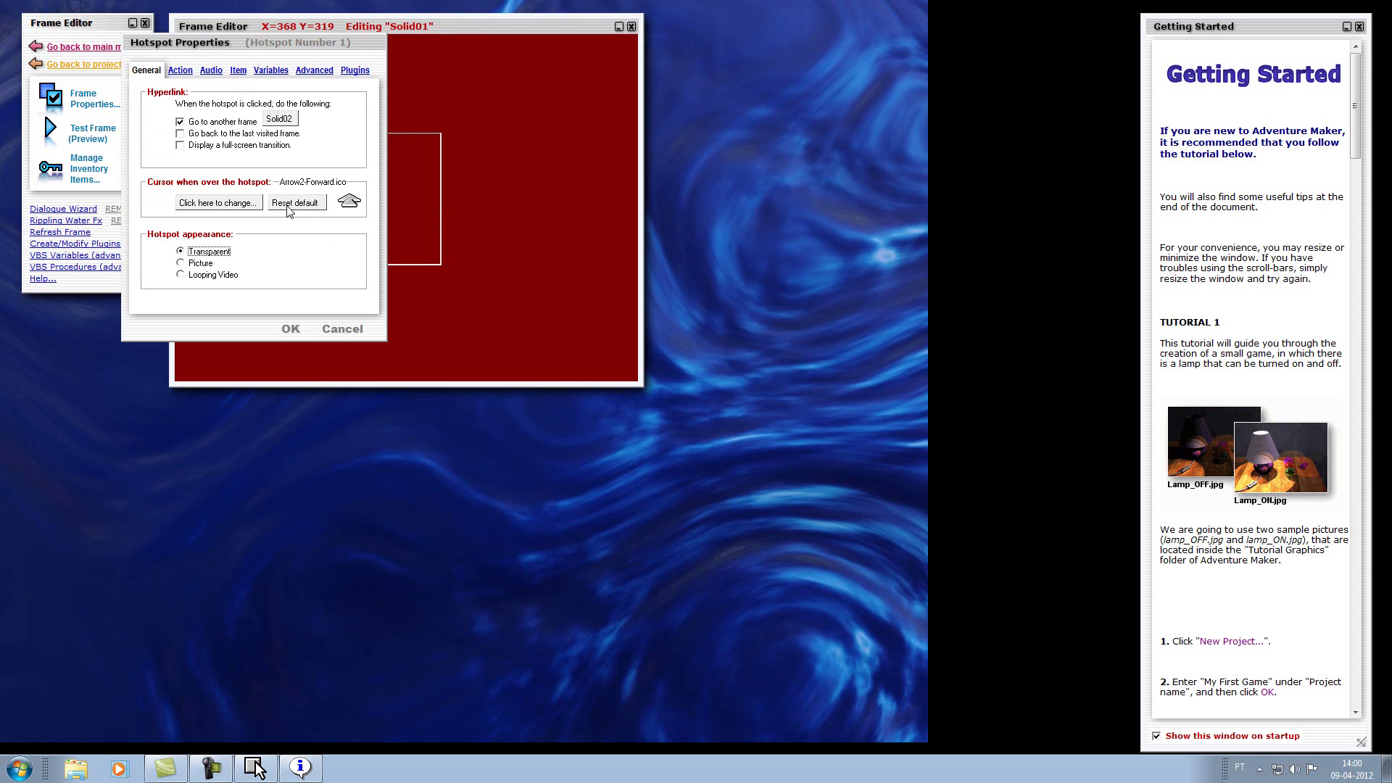
pyautogui.click(294, 326)
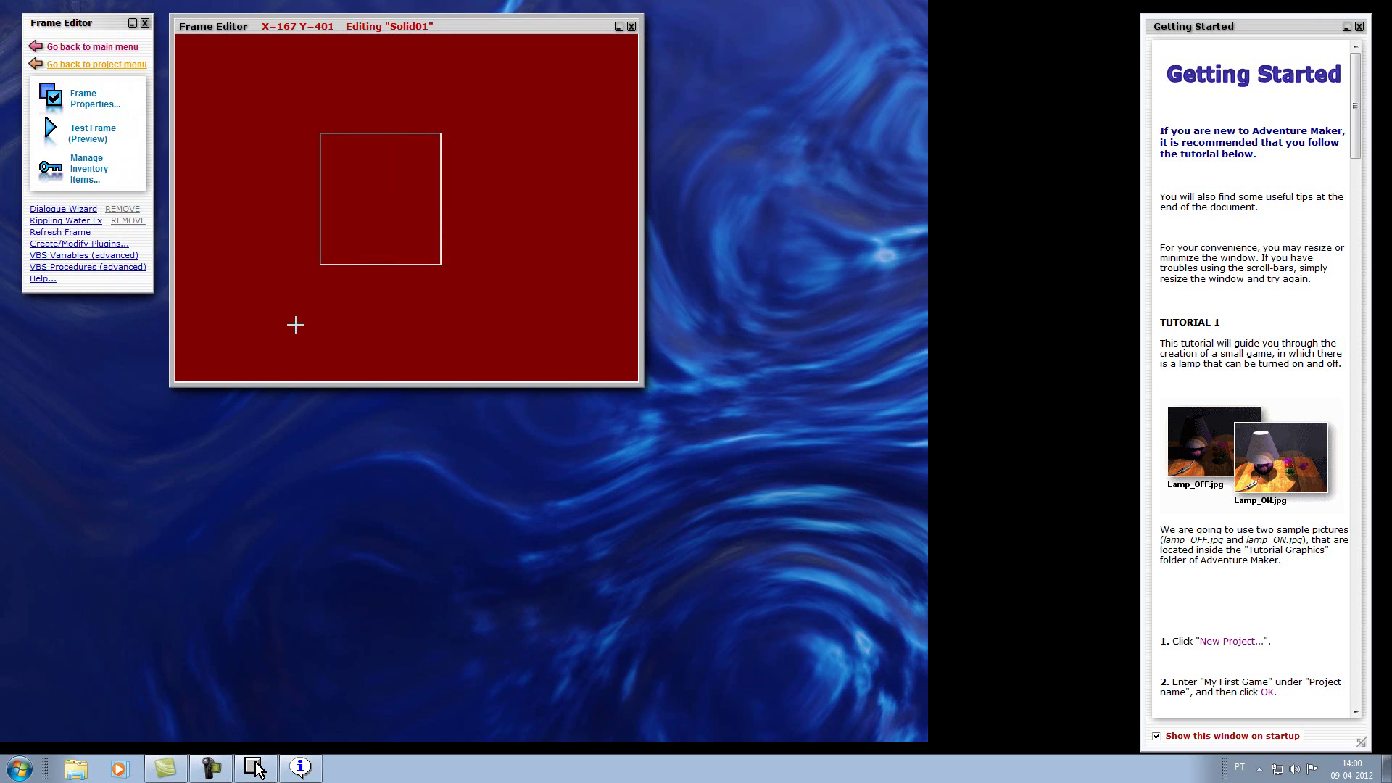
pyautogui.click(631, 26)
# Draw a rectangular hotspot near the middle of the green Solid02 frame and make it go to frame Solid01
pyautogui.doubleClick(346, 121)
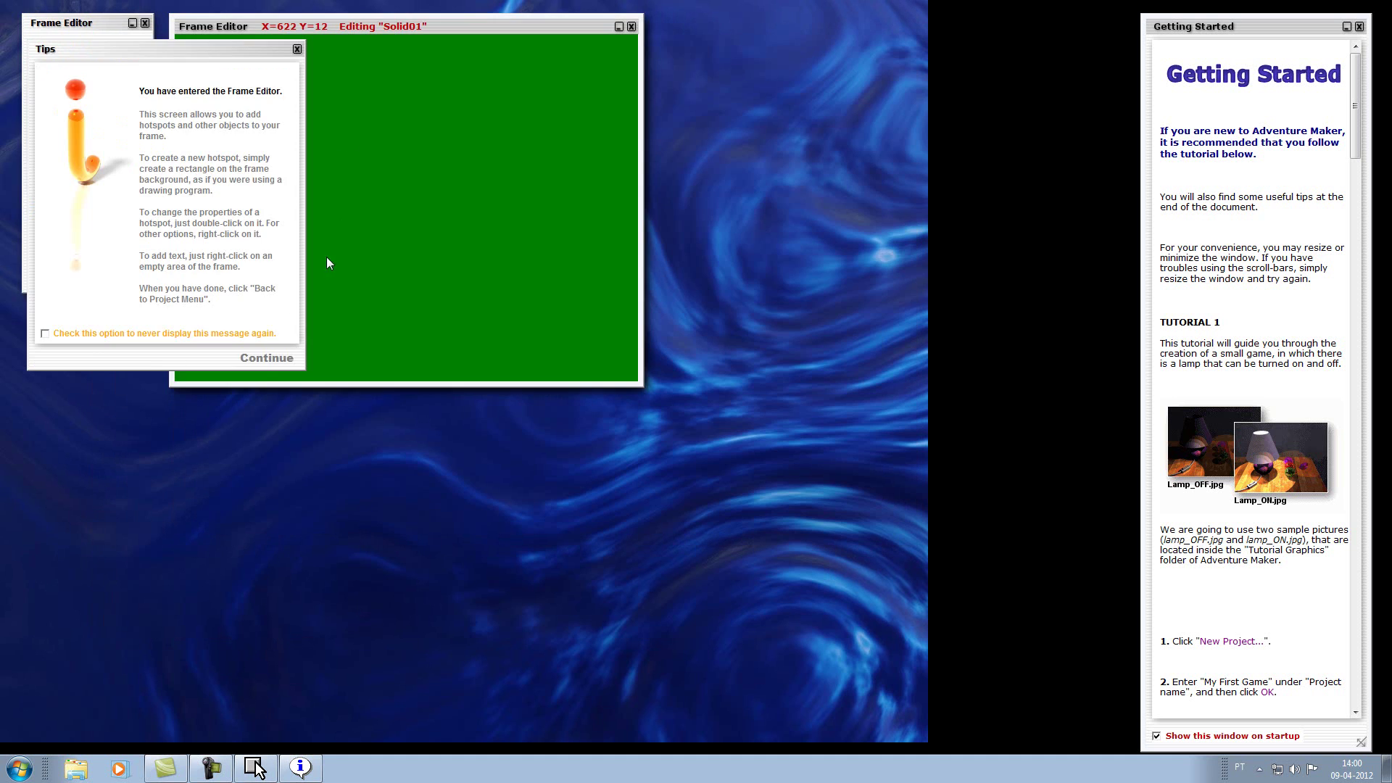
pyautogui.click(259, 363)
pyautogui.moveTo(330, 124); pyautogui.dragTo(483, 270)
pyautogui.click(180, 122)
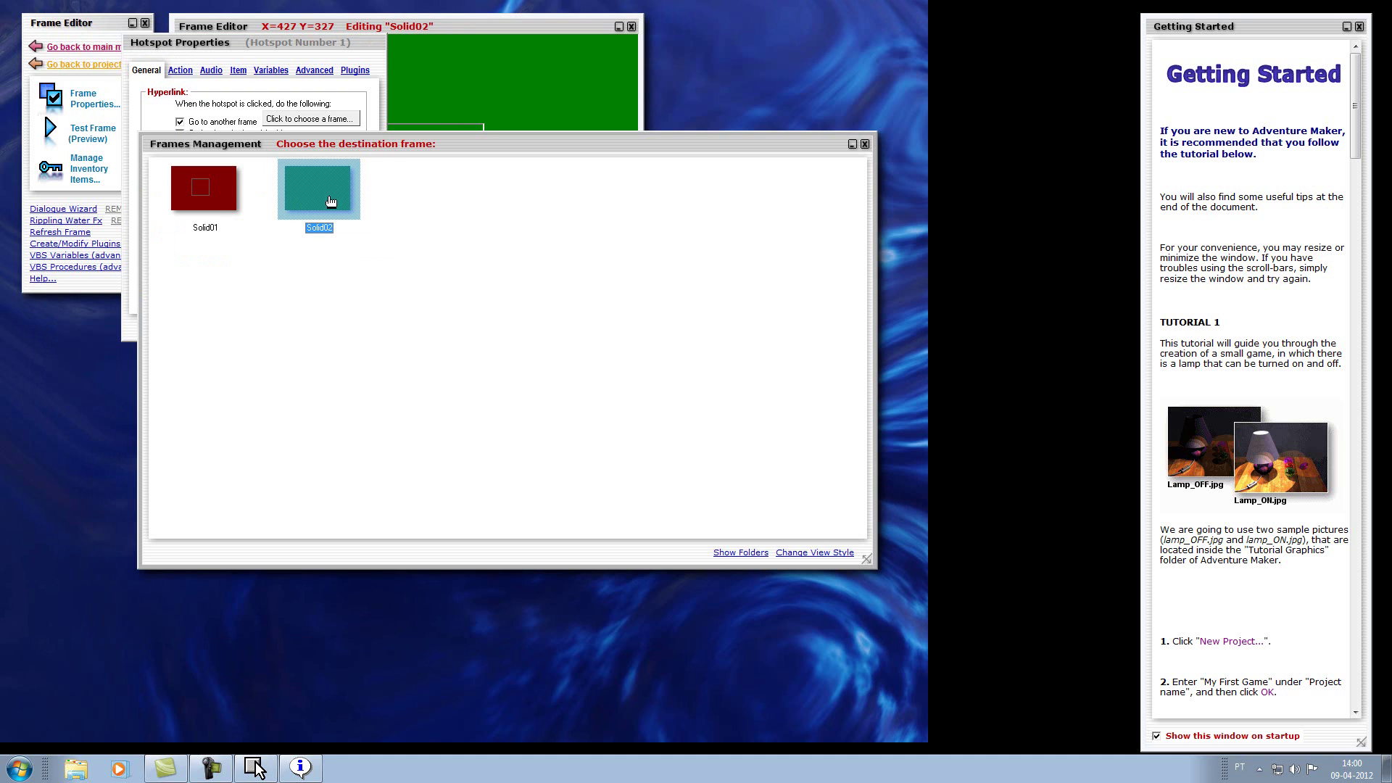
pyautogui.doubleClick(206, 182)
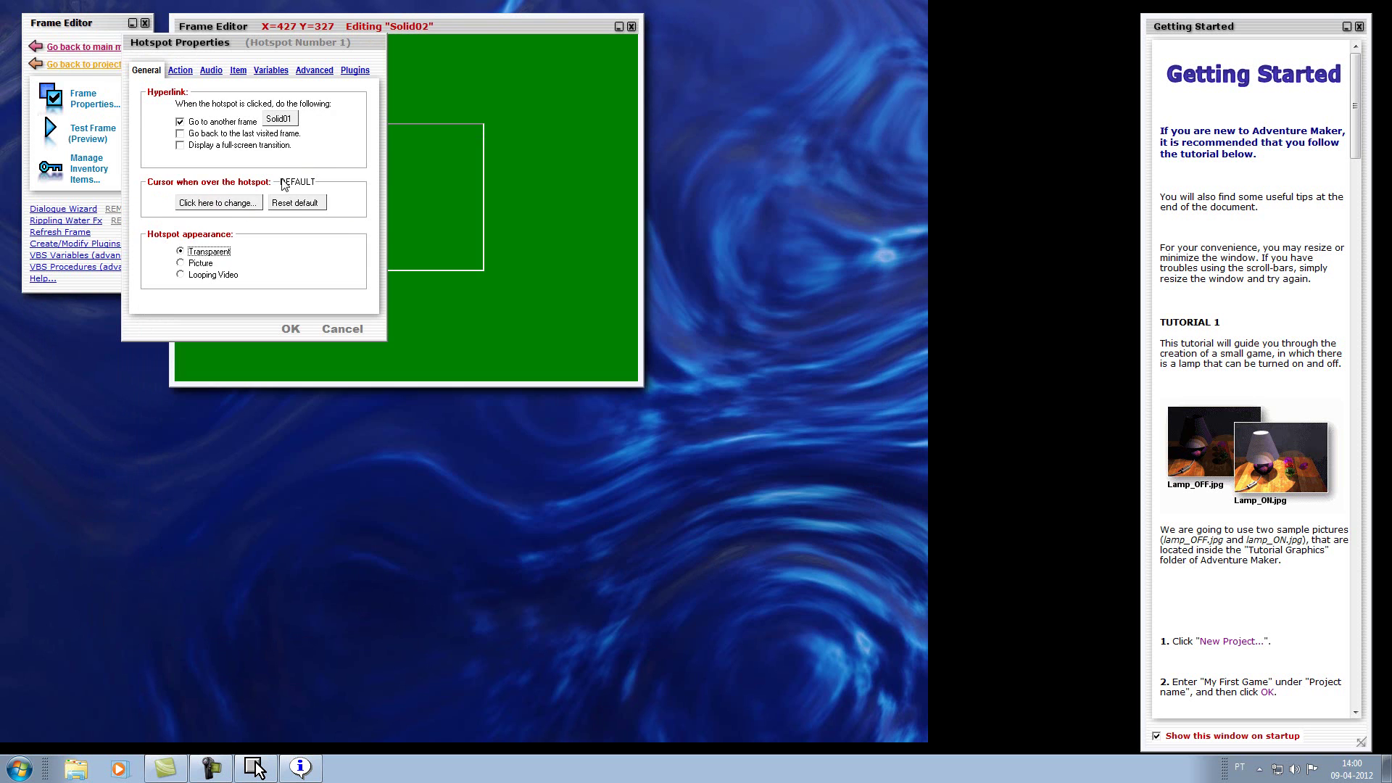
# Set the Solid02 hotspot's cursor to Arrow2-Forward.ico and close the frame's editor
pyautogui.click(231, 205)
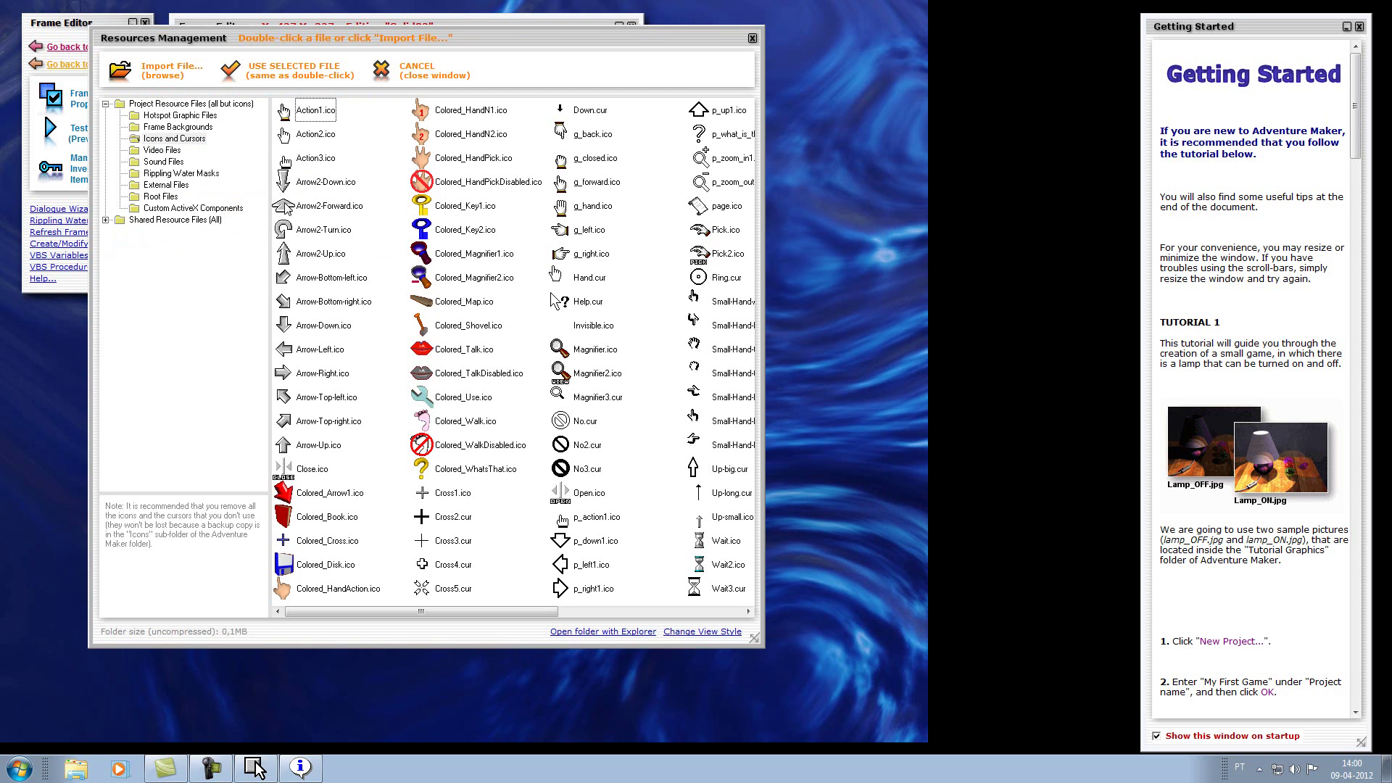
pyautogui.doubleClick(284, 205)
pyautogui.click(290, 325)
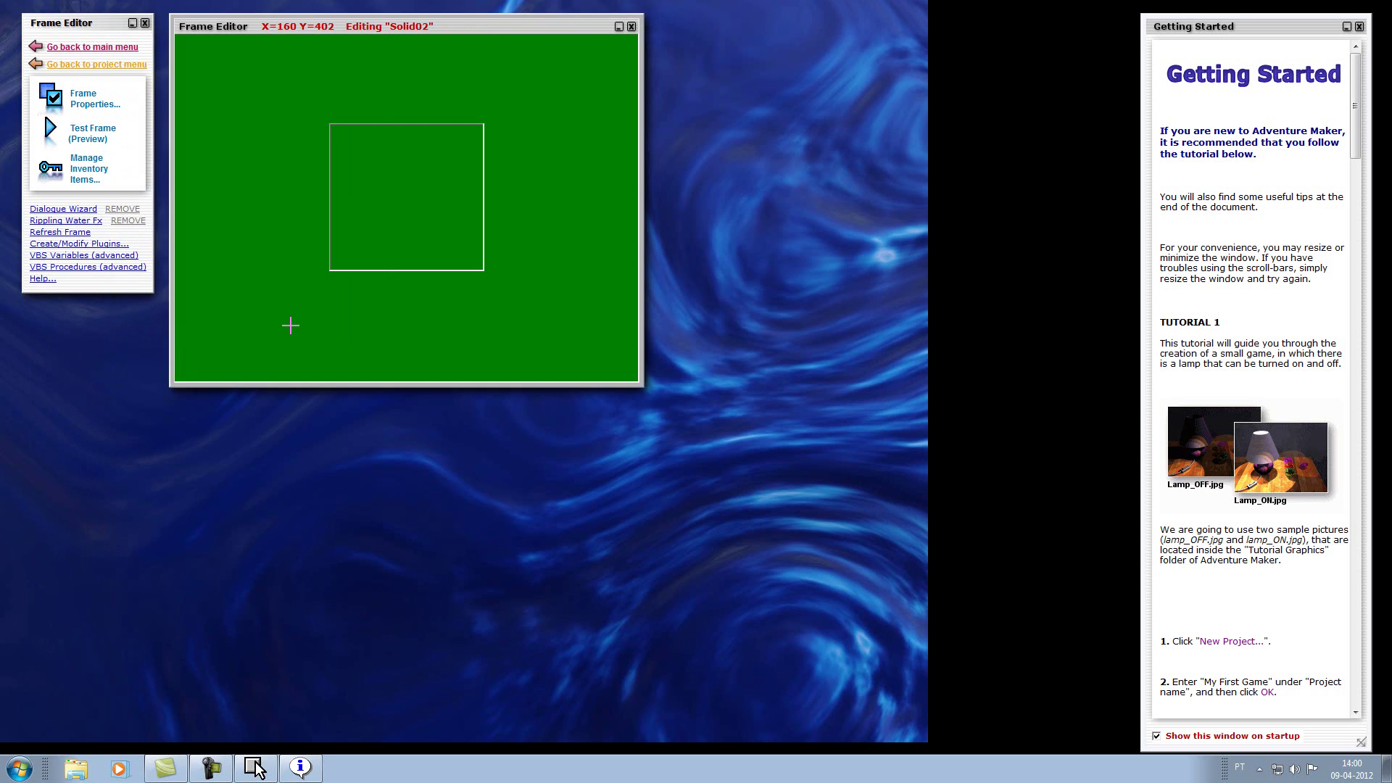
pyautogui.click(632, 27)
# Set Solid01 as the project's initial frame in the project properties
pyautogui.click(111, 120)
pyautogui.click(348, 253)
pyautogui.click(332, 274)
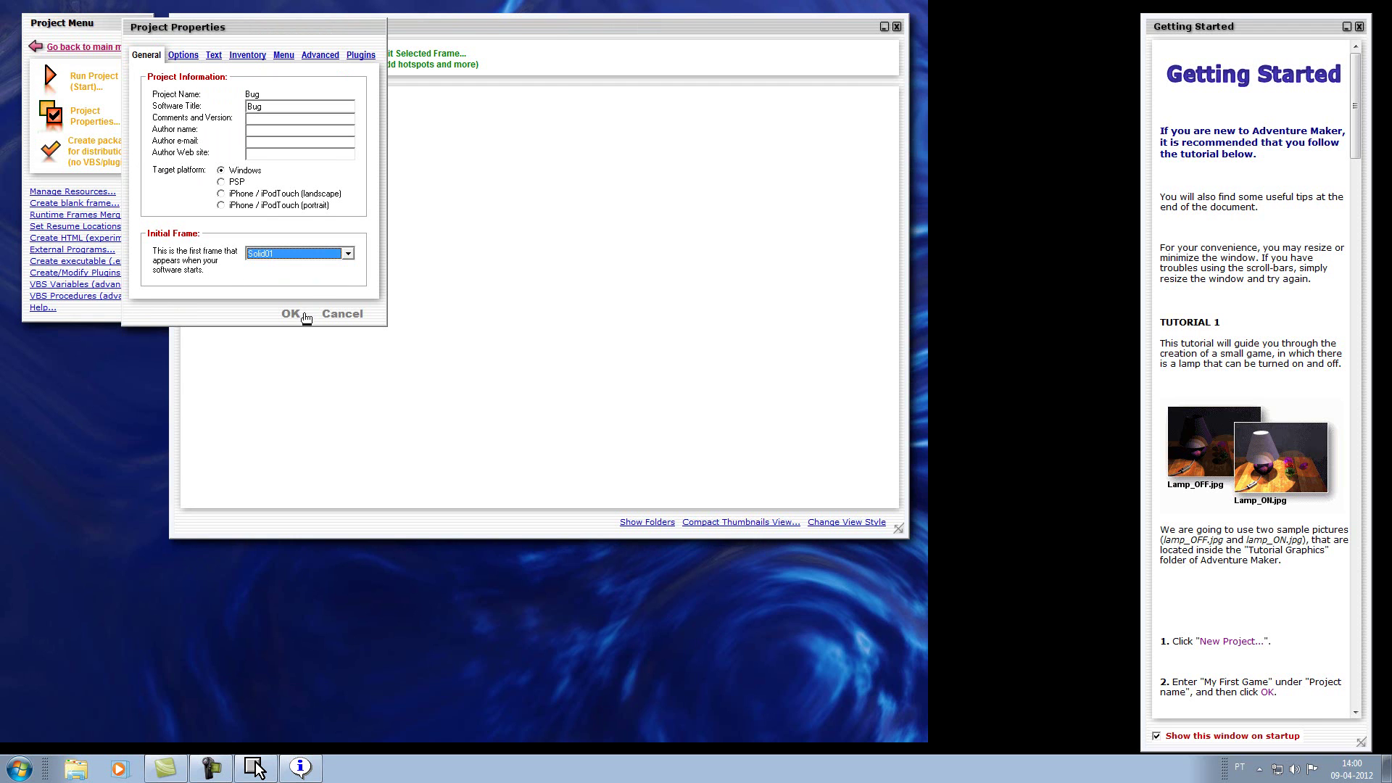
pyautogui.click(292, 313)
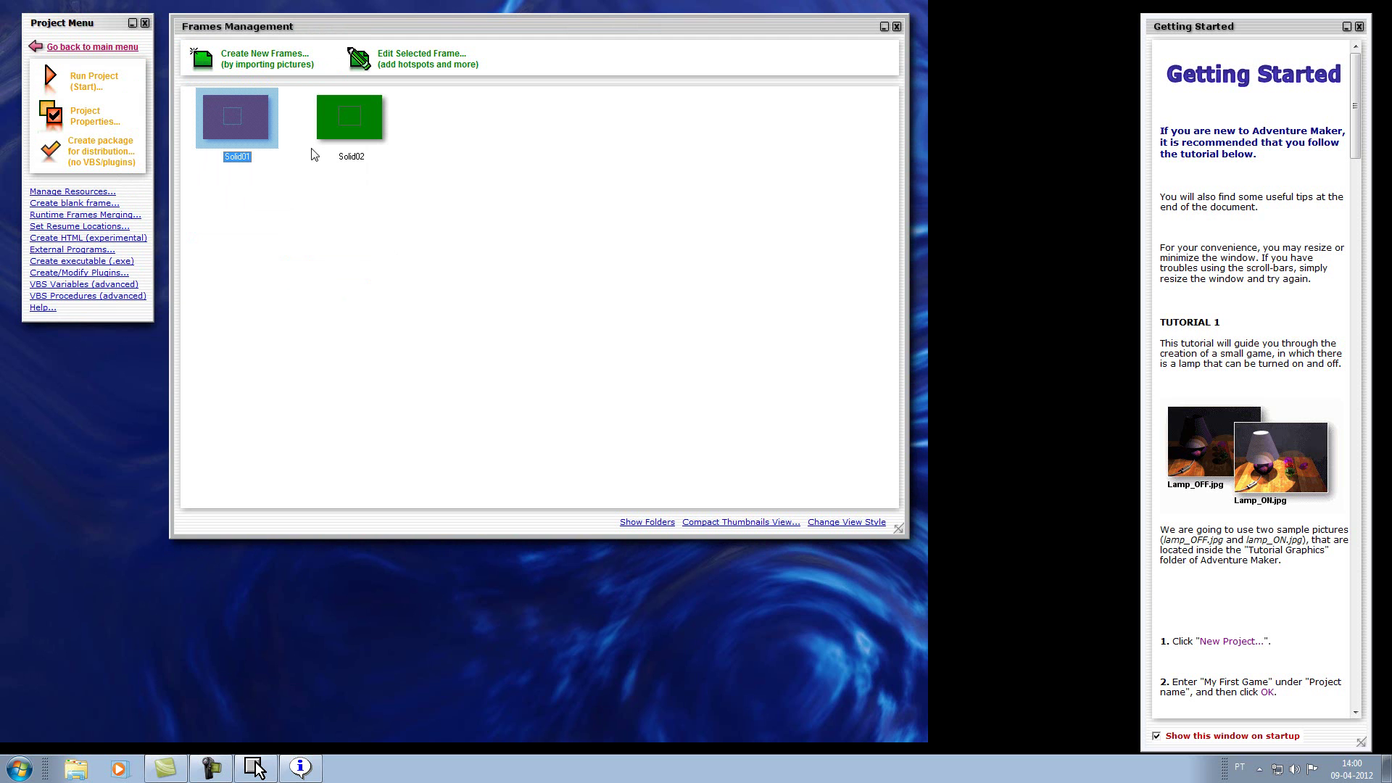
# Run the Bug project to test its start, quit the game, and close the Getting Started window
pyautogui.click(94, 83)
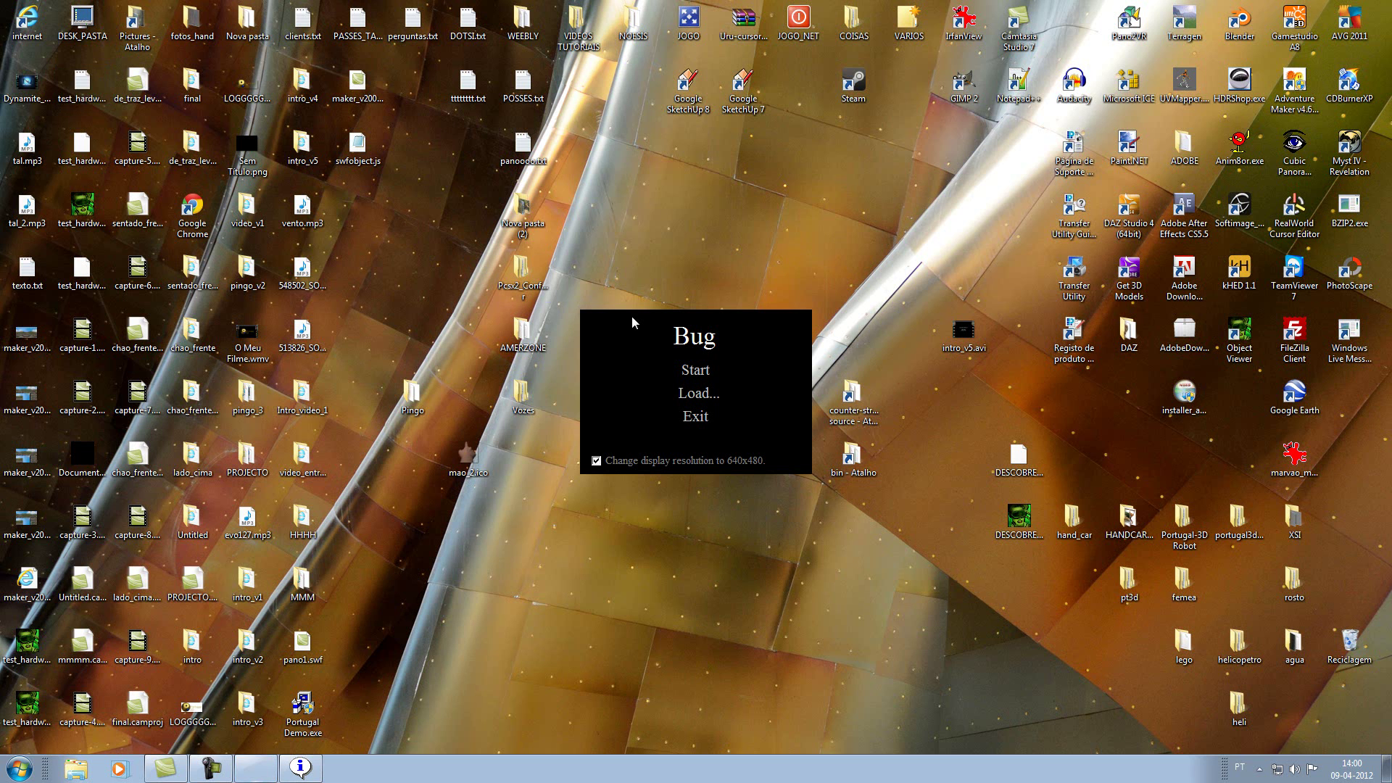
pyautogui.click(696, 371)
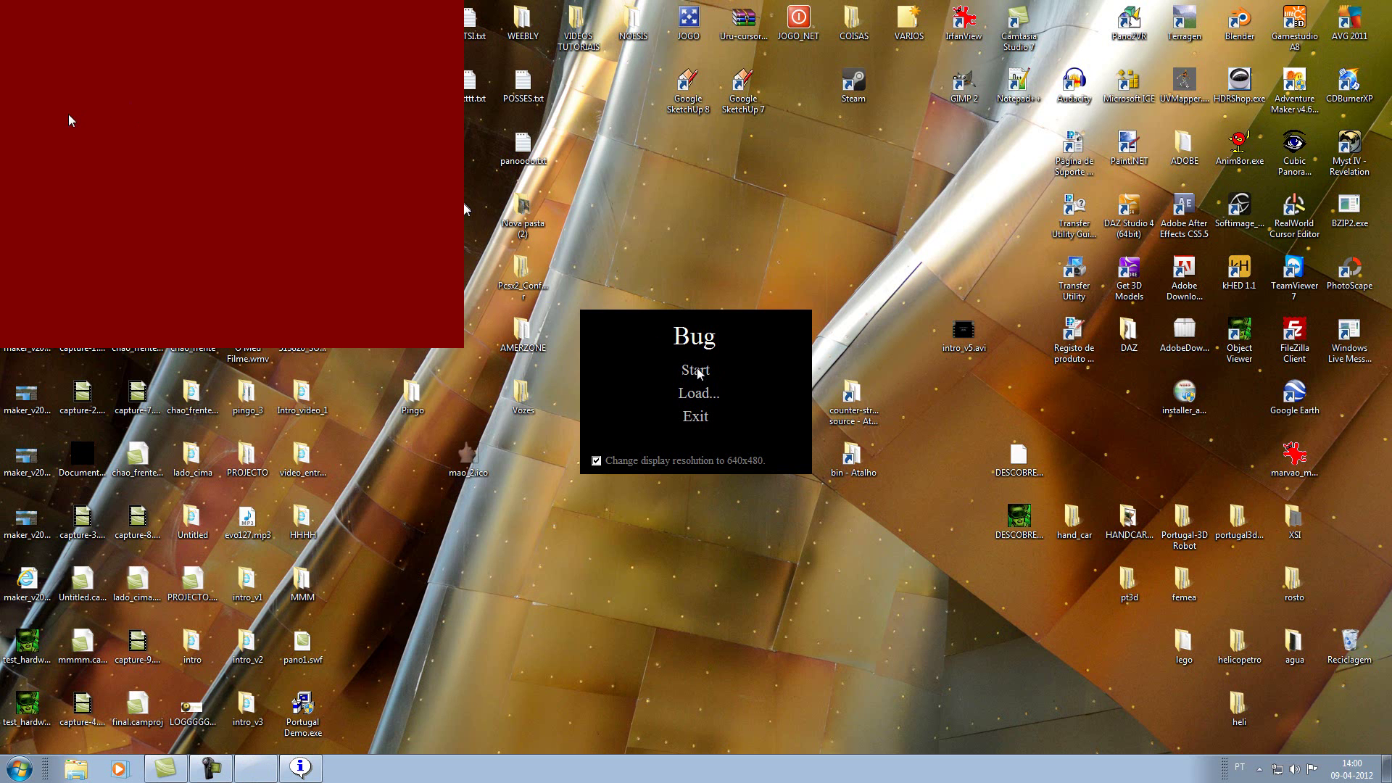
pyautogui.click(10, 8)
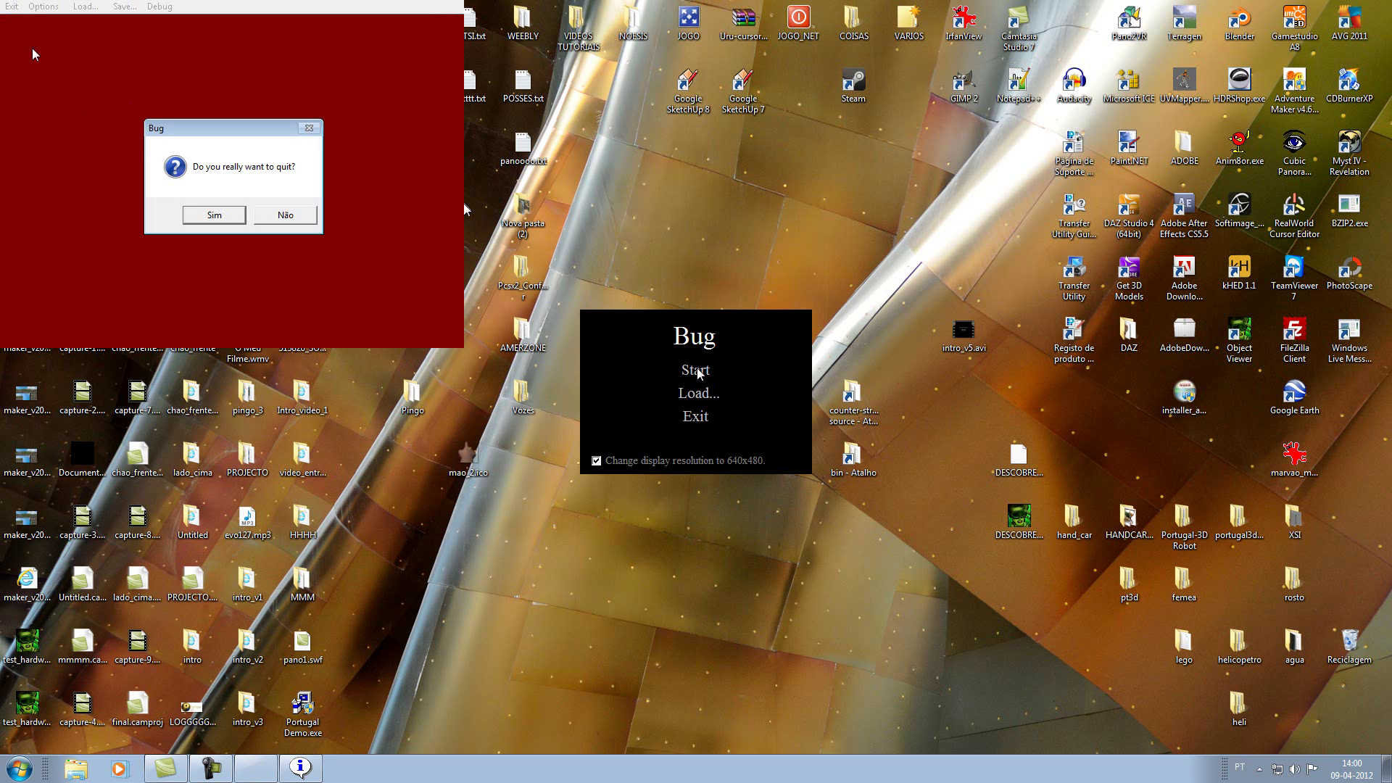
pyautogui.click(214, 216)
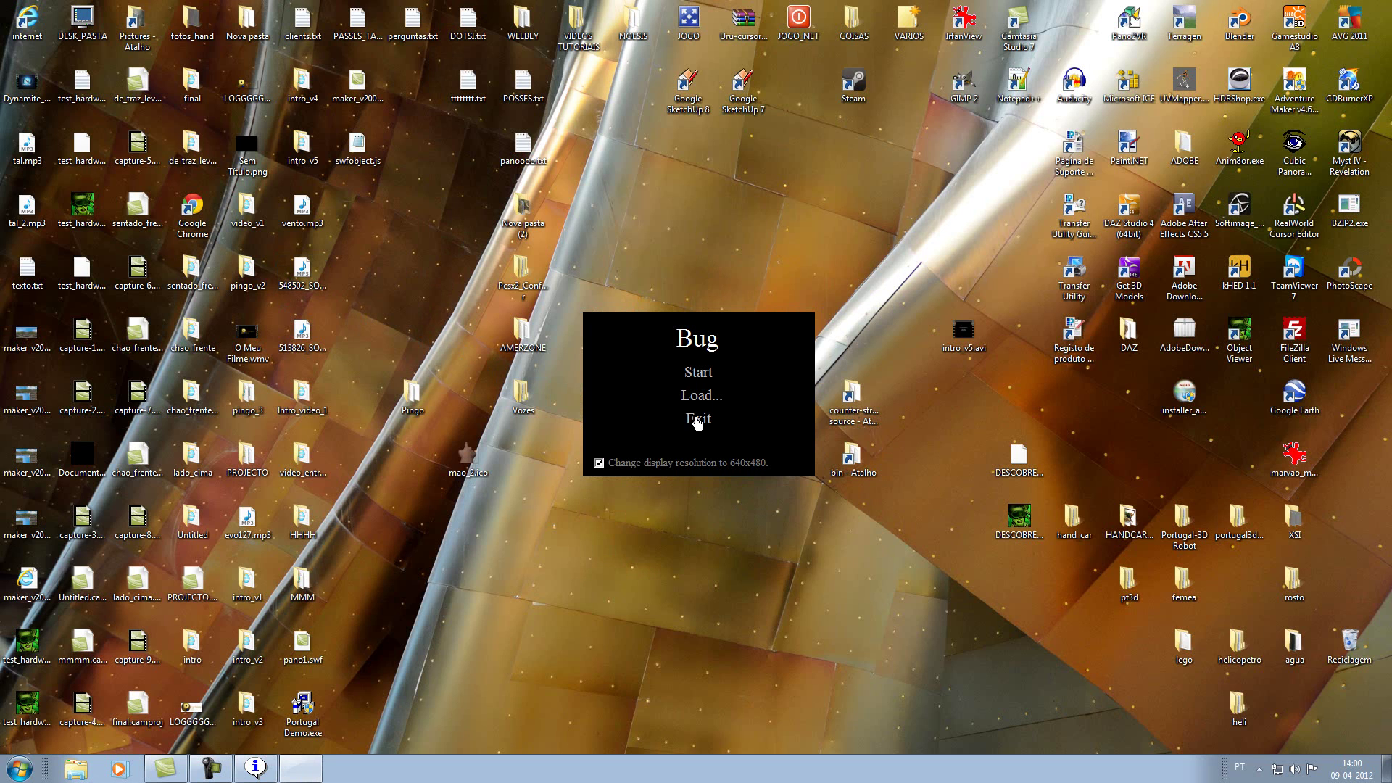
pyautogui.click(698, 419)
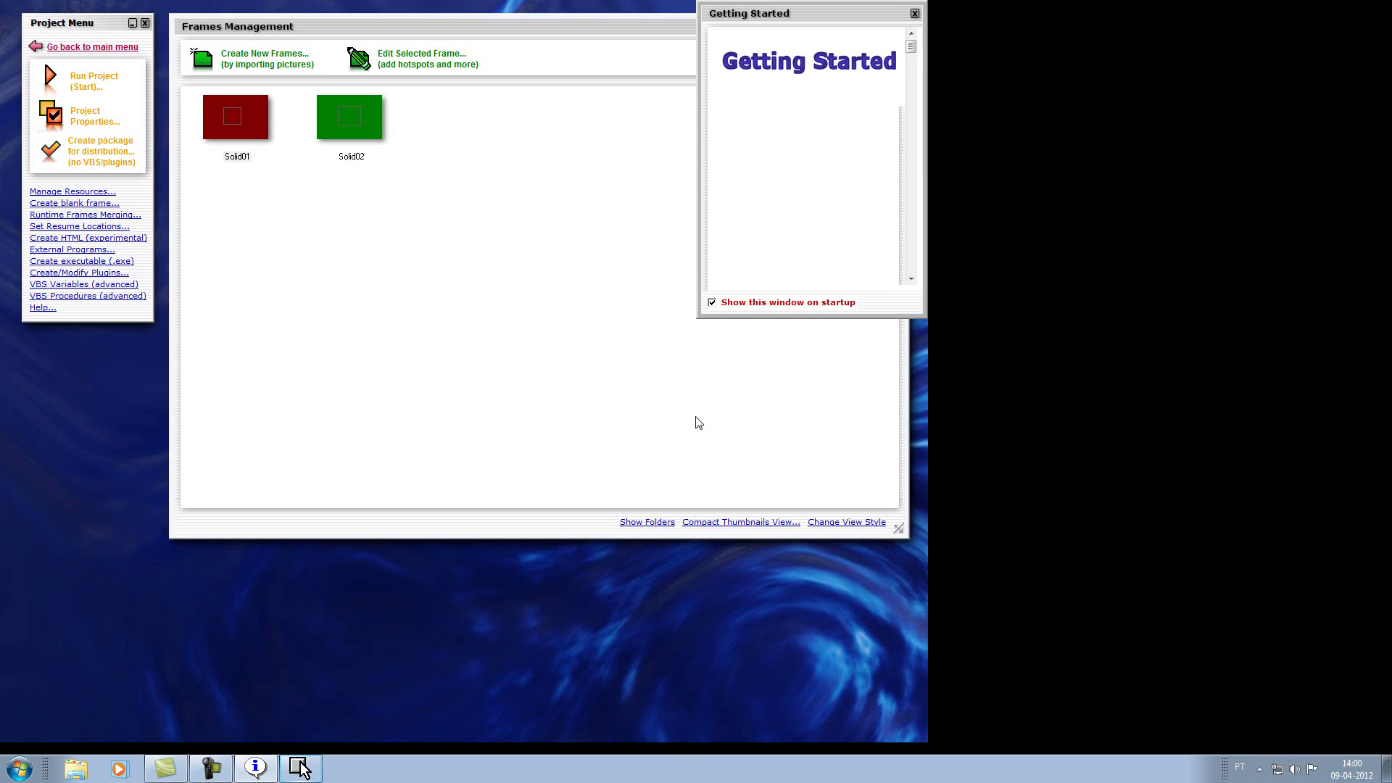
pyautogui.click(915, 13)
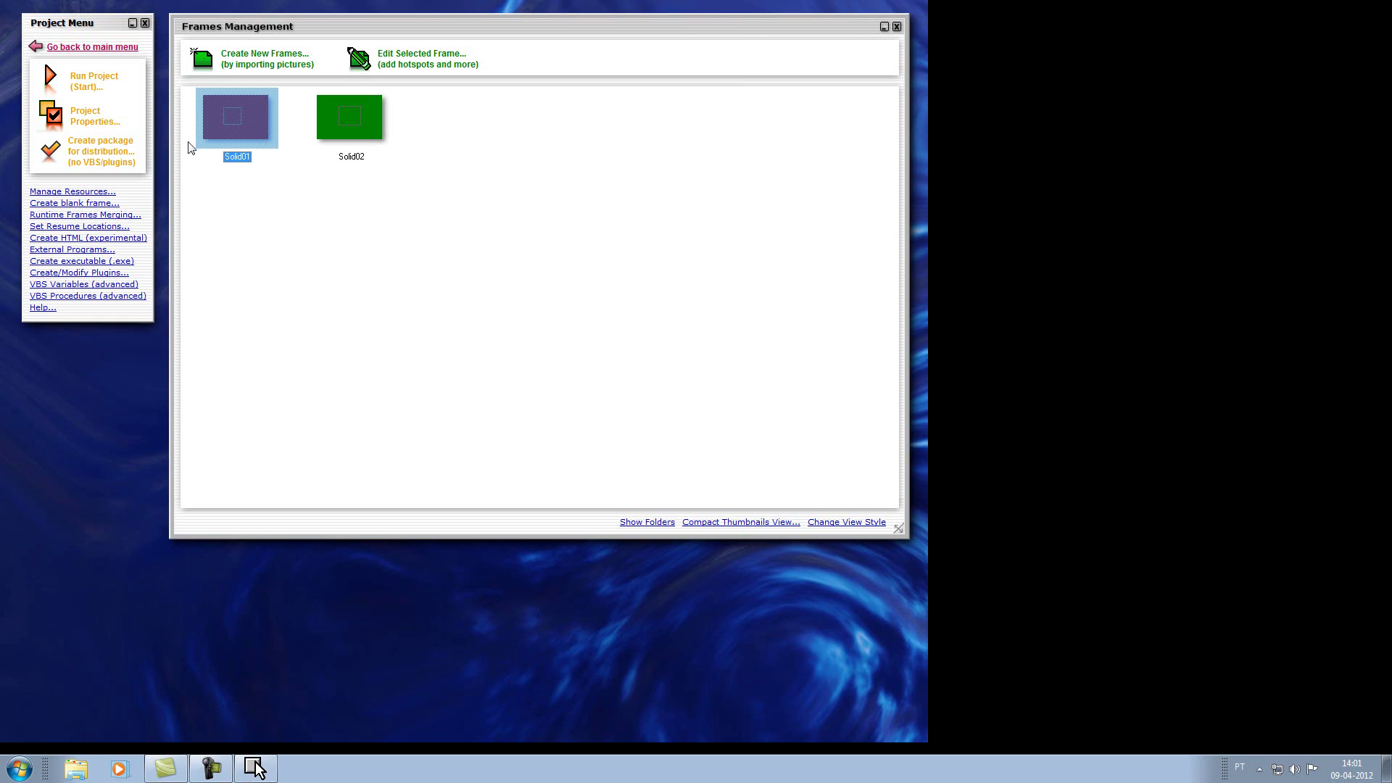
# In the executable's distribution options, set the Start menu program icon to Default.ico
pyautogui.click(84, 262)
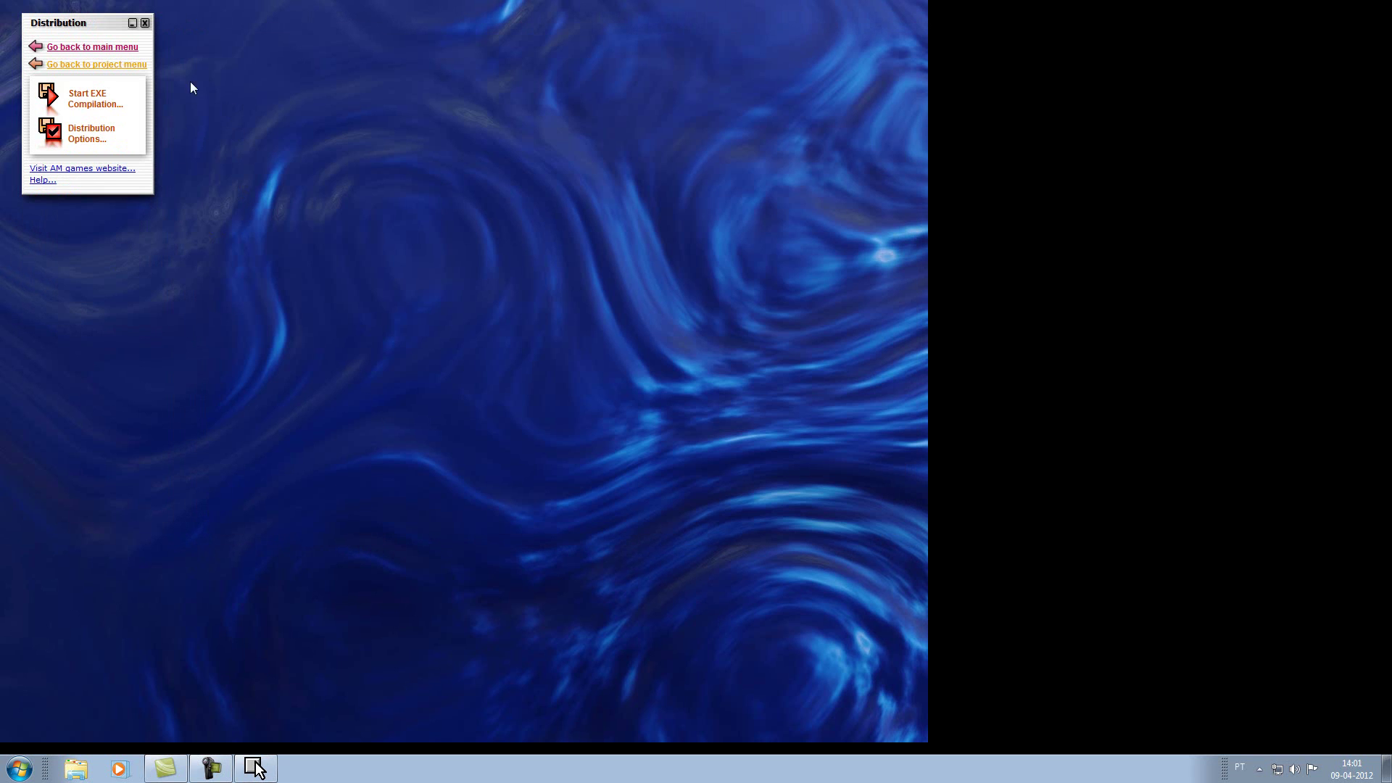
pyautogui.click(90, 134)
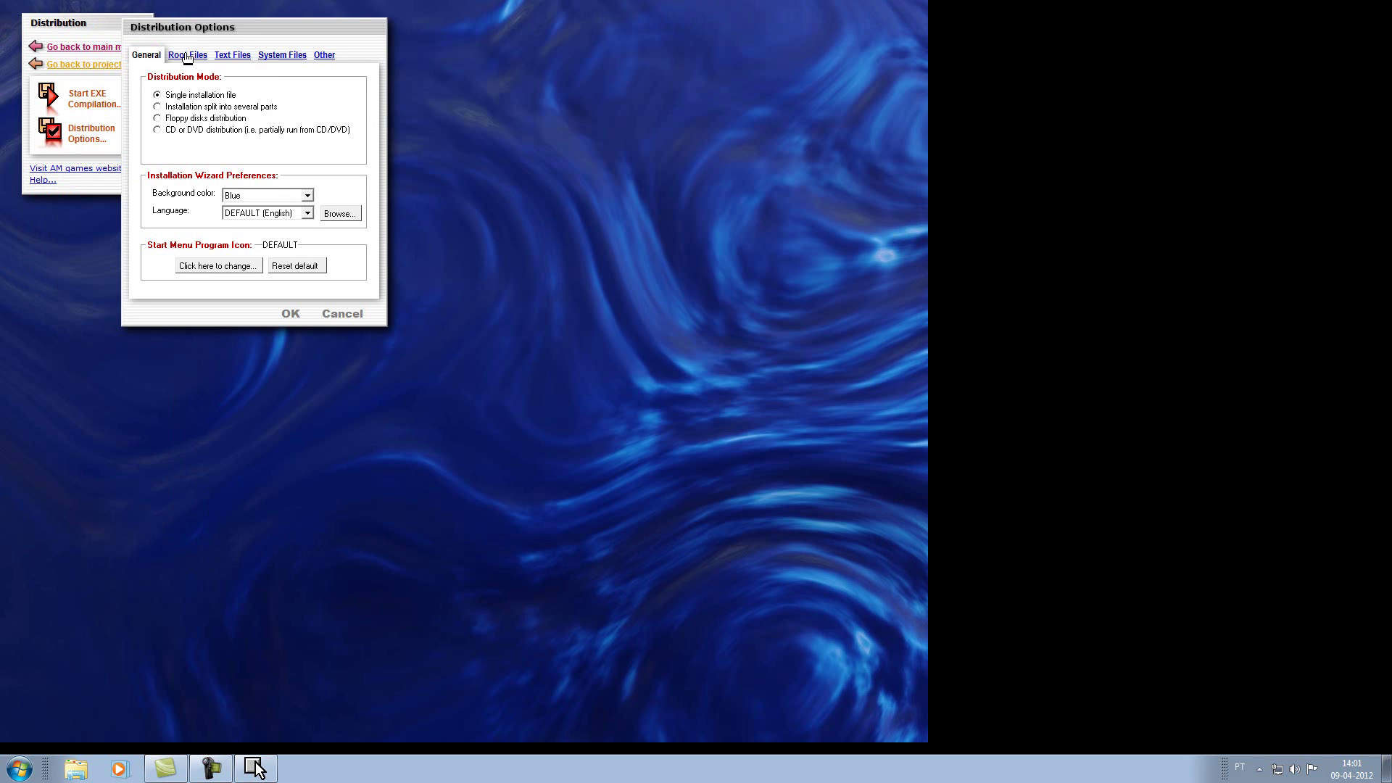
pyautogui.click(239, 272)
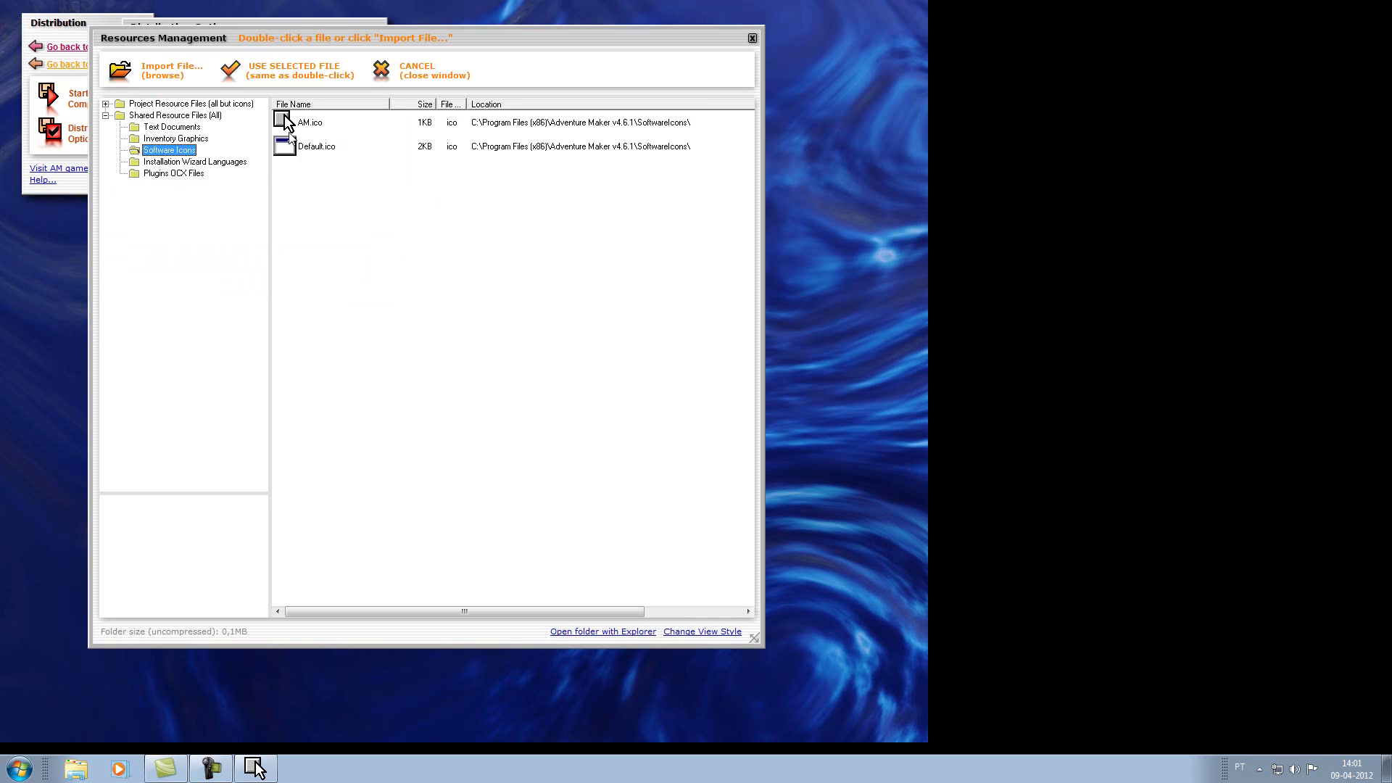
pyautogui.doubleClick(294, 154)
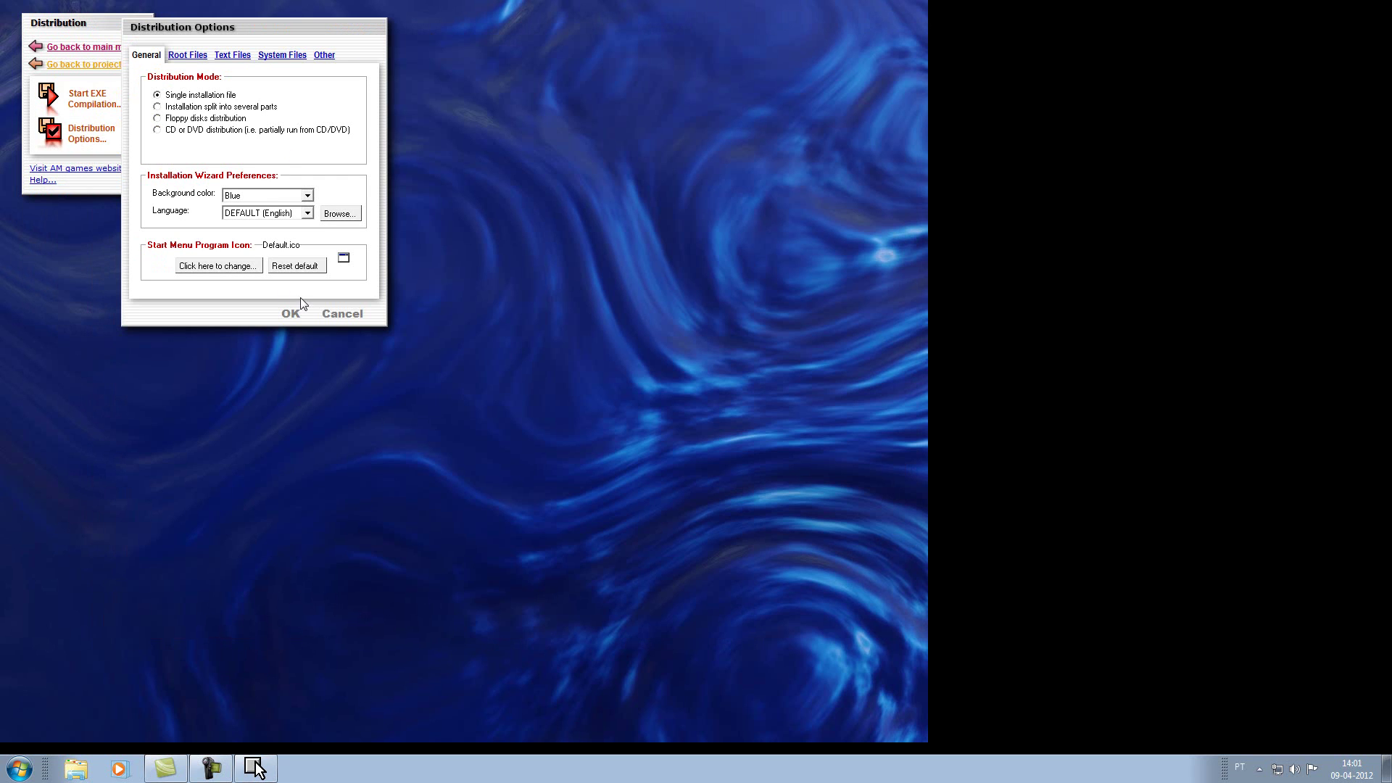
pyautogui.click(291, 313)
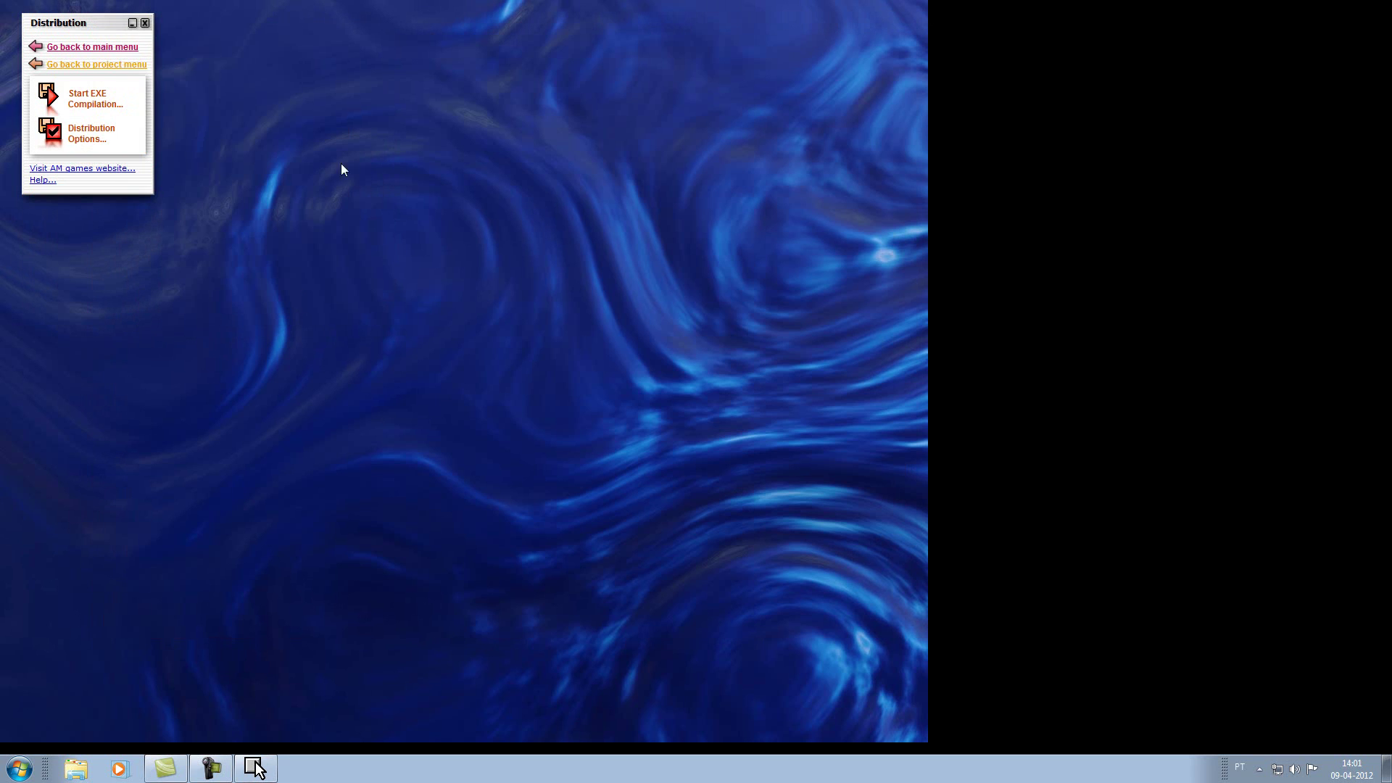
# Compile the project into the setup file Bug.exe on the Desktop, dismissing the notices, and close Adventure Maker
pyautogui.click(97, 101)
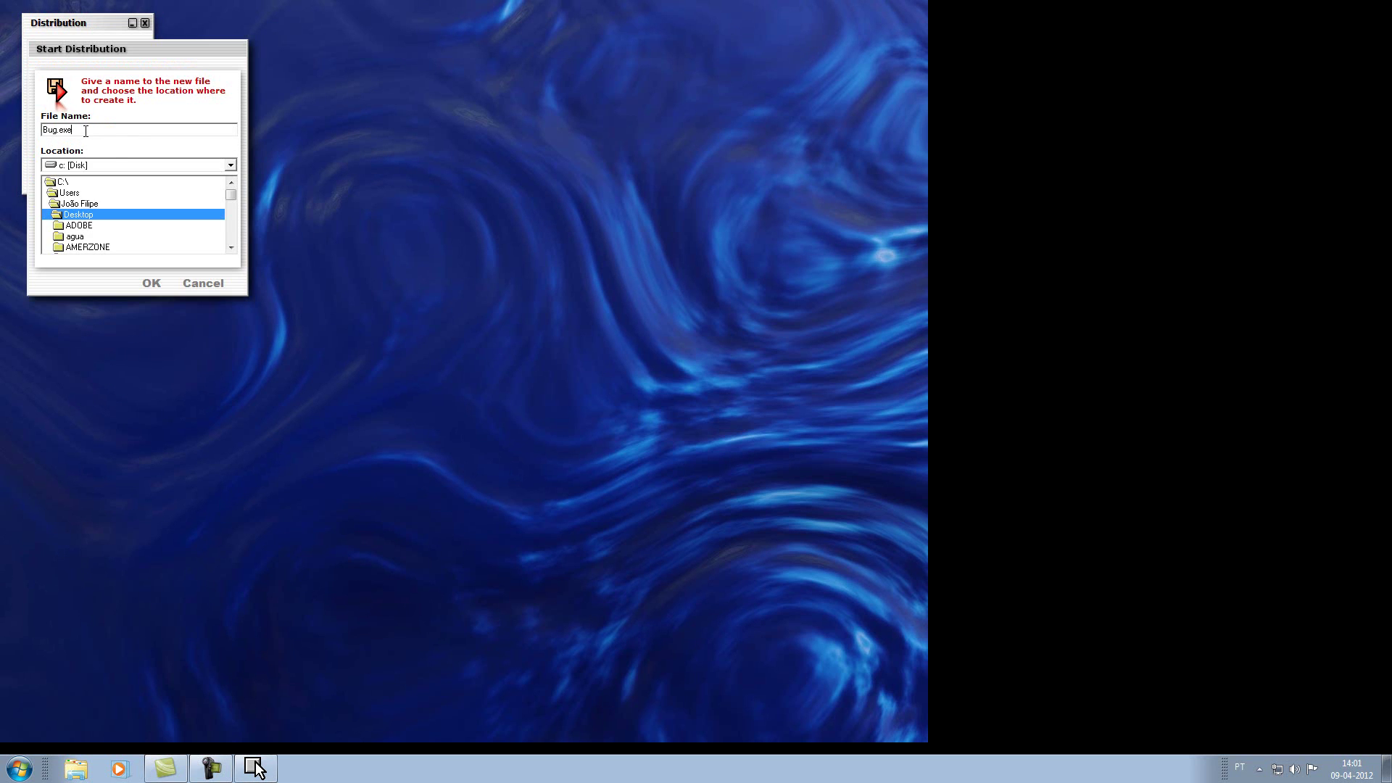
pyautogui.click(154, 285)
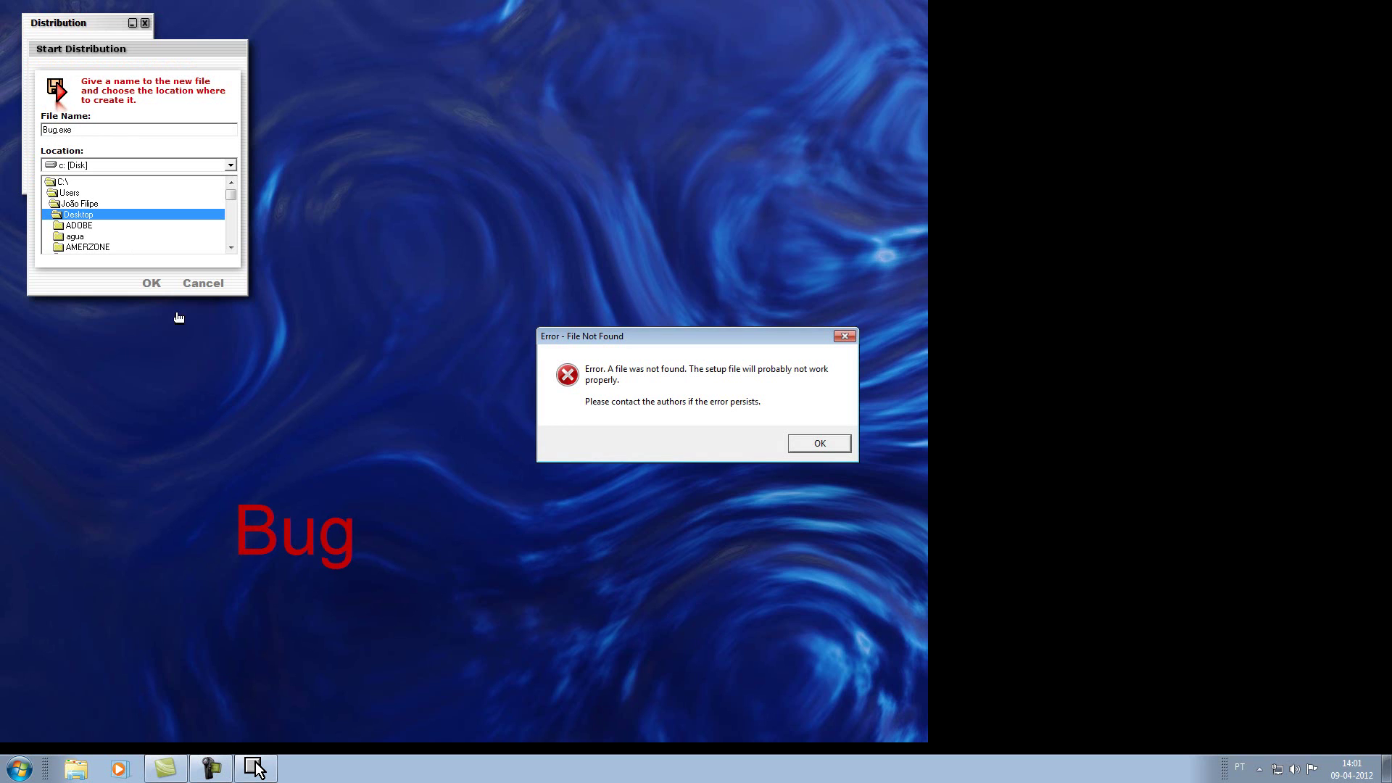
pyautogui.moveTo(744, 341); pyautogui.dragTo(477, 228)
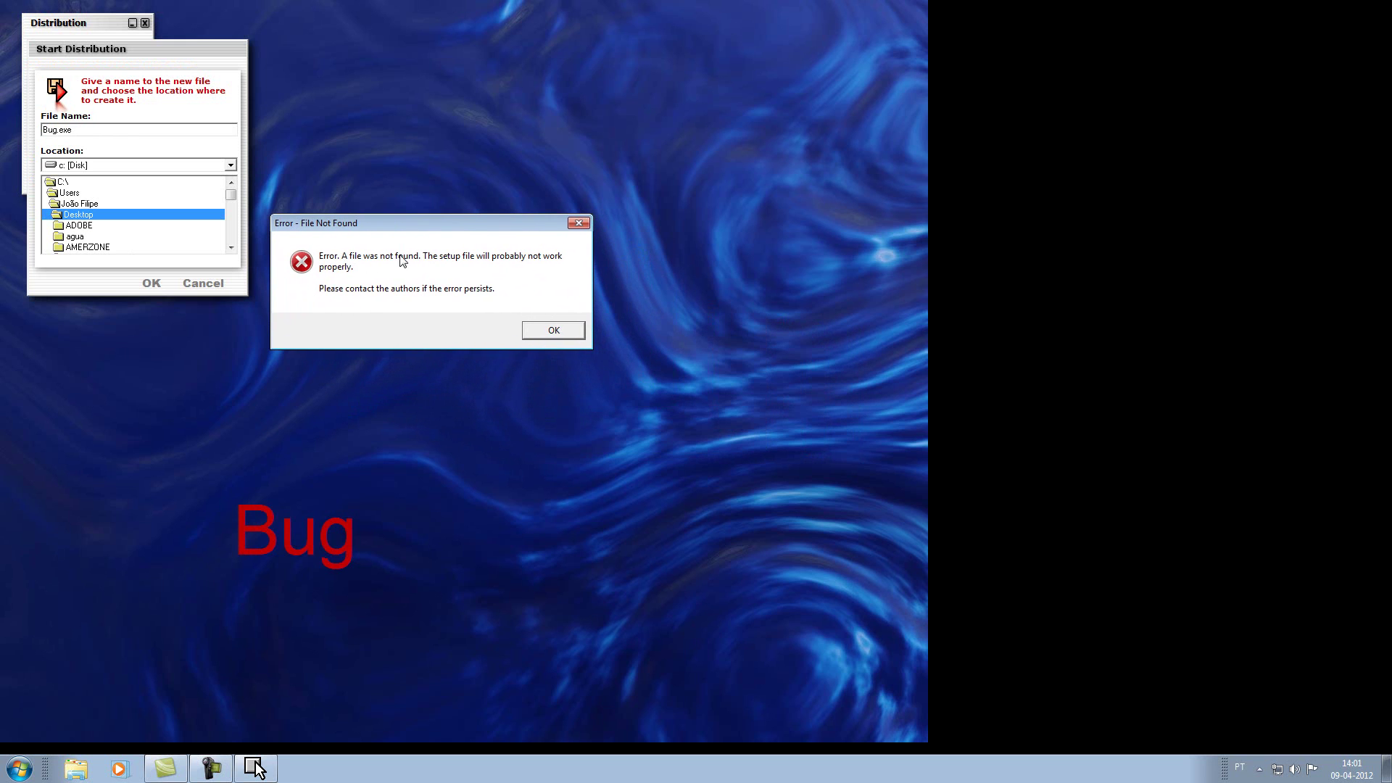
pyautogui.click(533, 335)
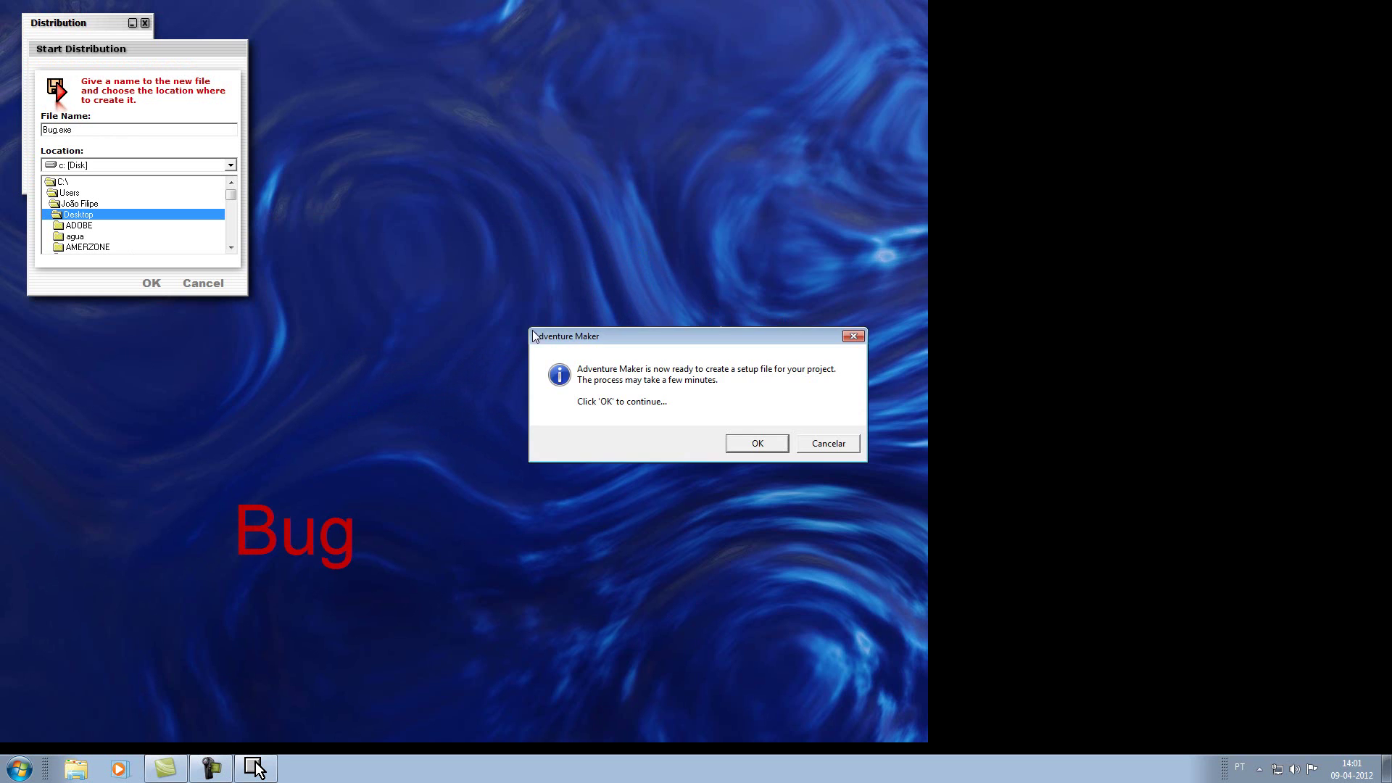
pyautogui.moveTo(642, 343); pyautogui.dragTo(369, 212)
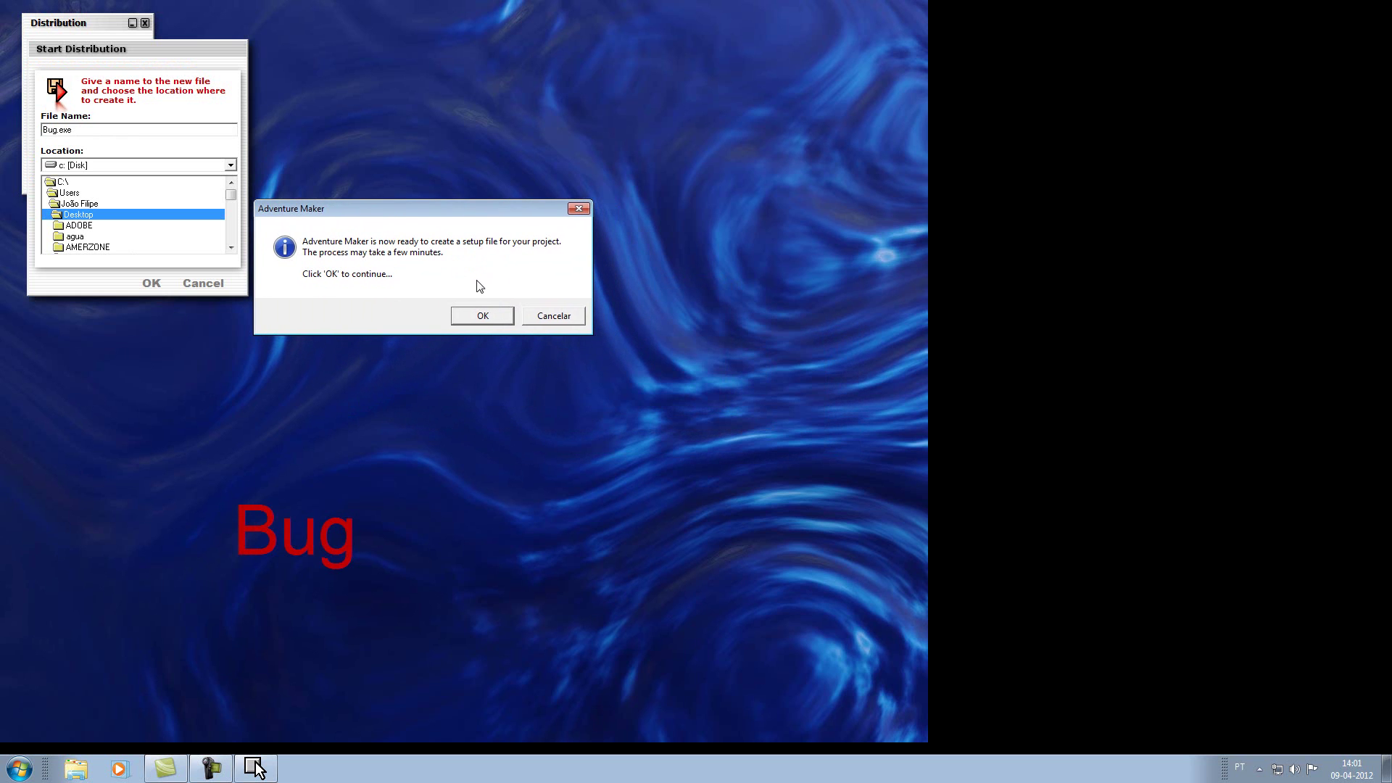
pyautogui.click(483, 318)
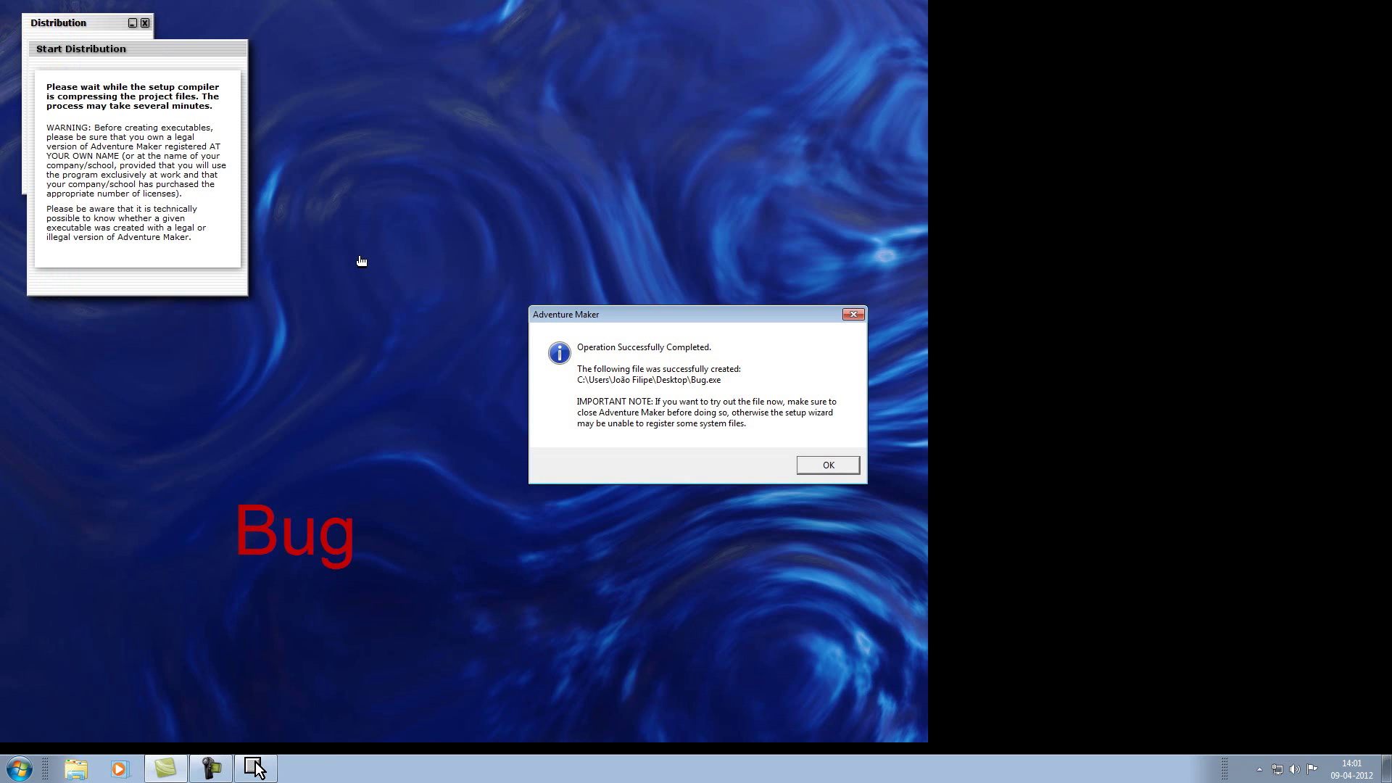
pyautogui.click(845, 466)
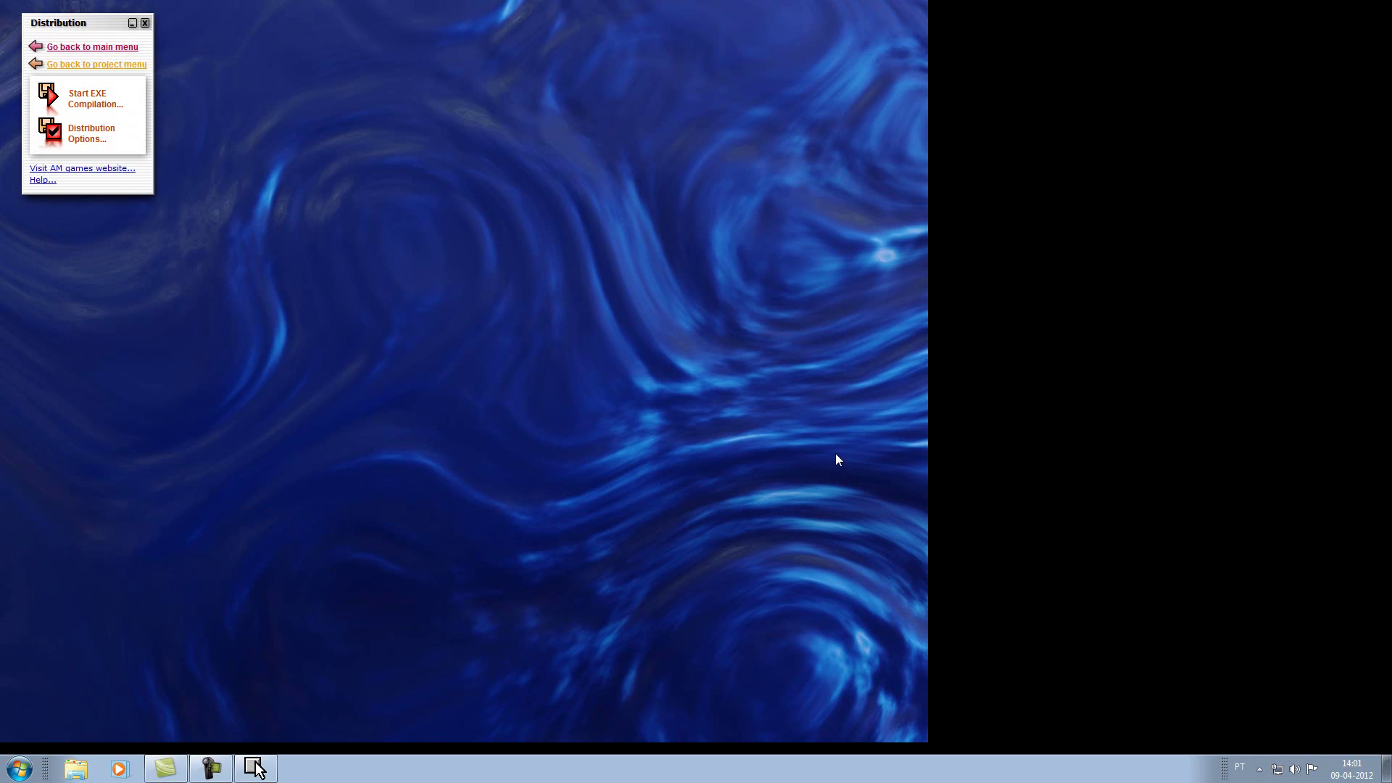
pyautogui.click(145, 24)
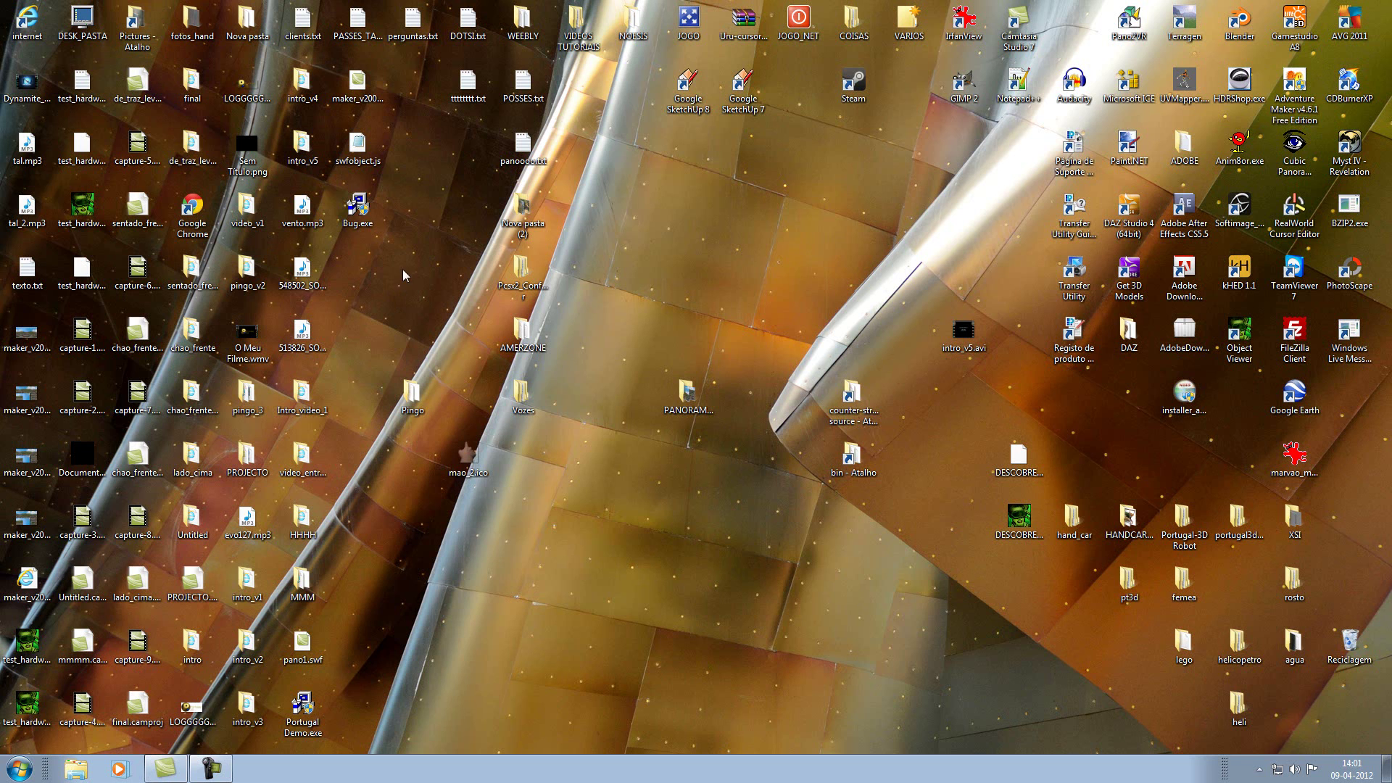
# Move Bug.exe to a free area of the desktop and run it to install Bug in C:\Program Files (x86)\Bug with program group Bug
pyautogui.moveTo(354, 215); pyautogui.dragTo(578, 473)
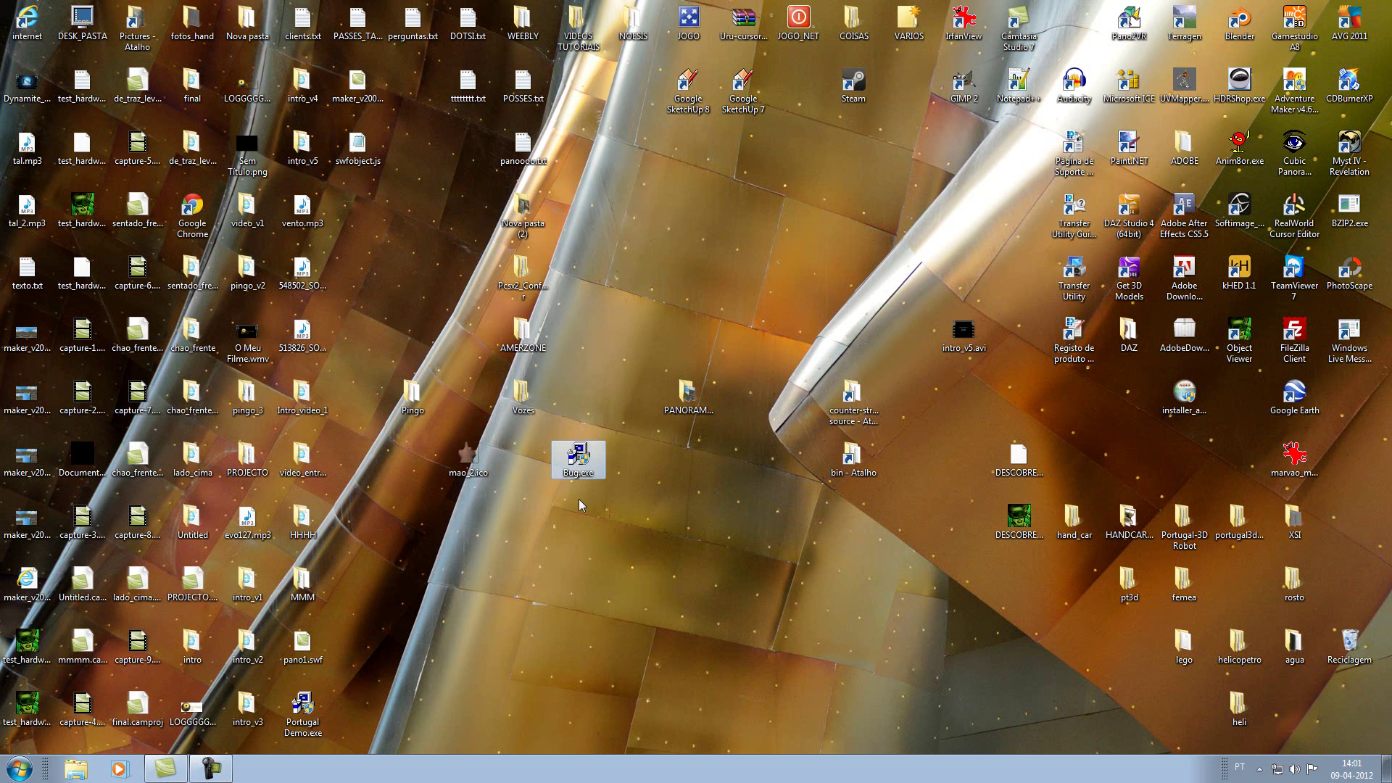
pyautogui.doubleClick(580, 460)
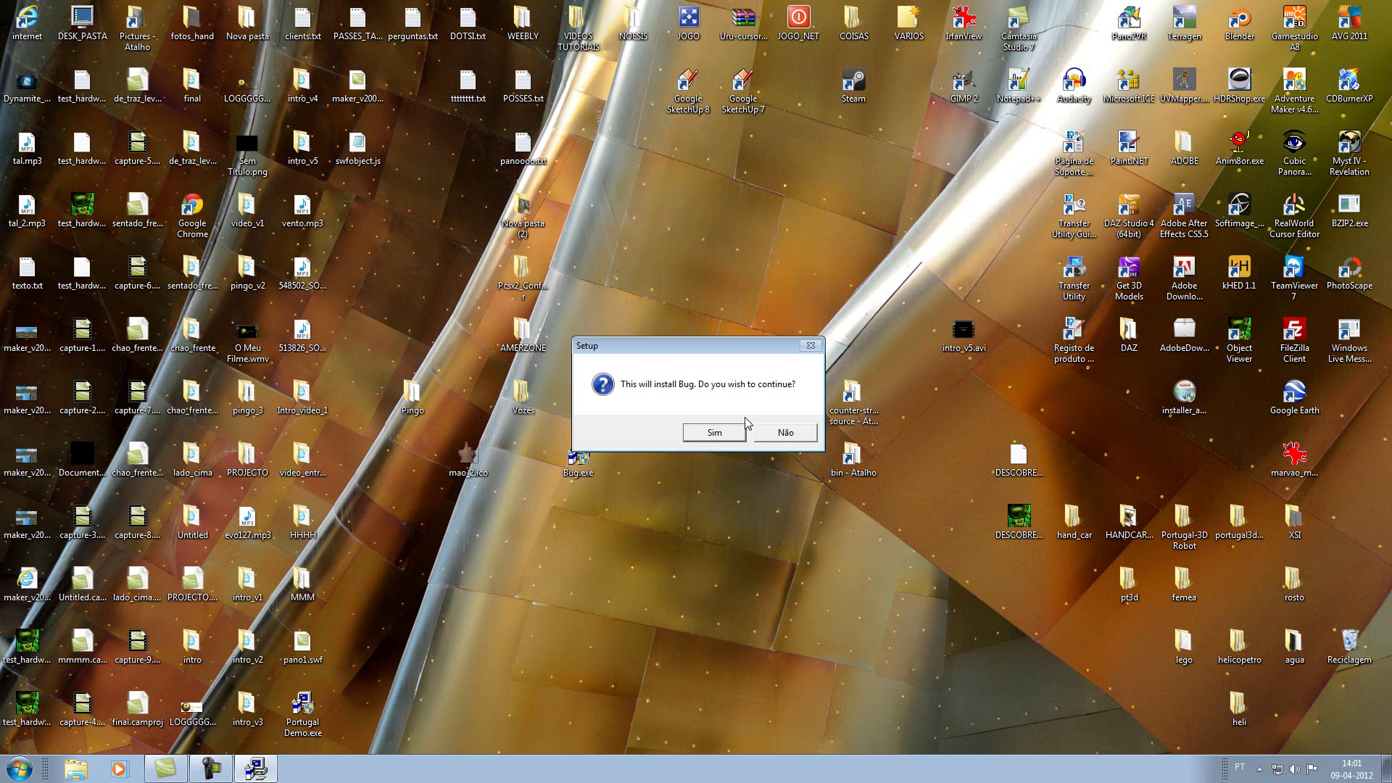
pyautogui.click(722, 437)
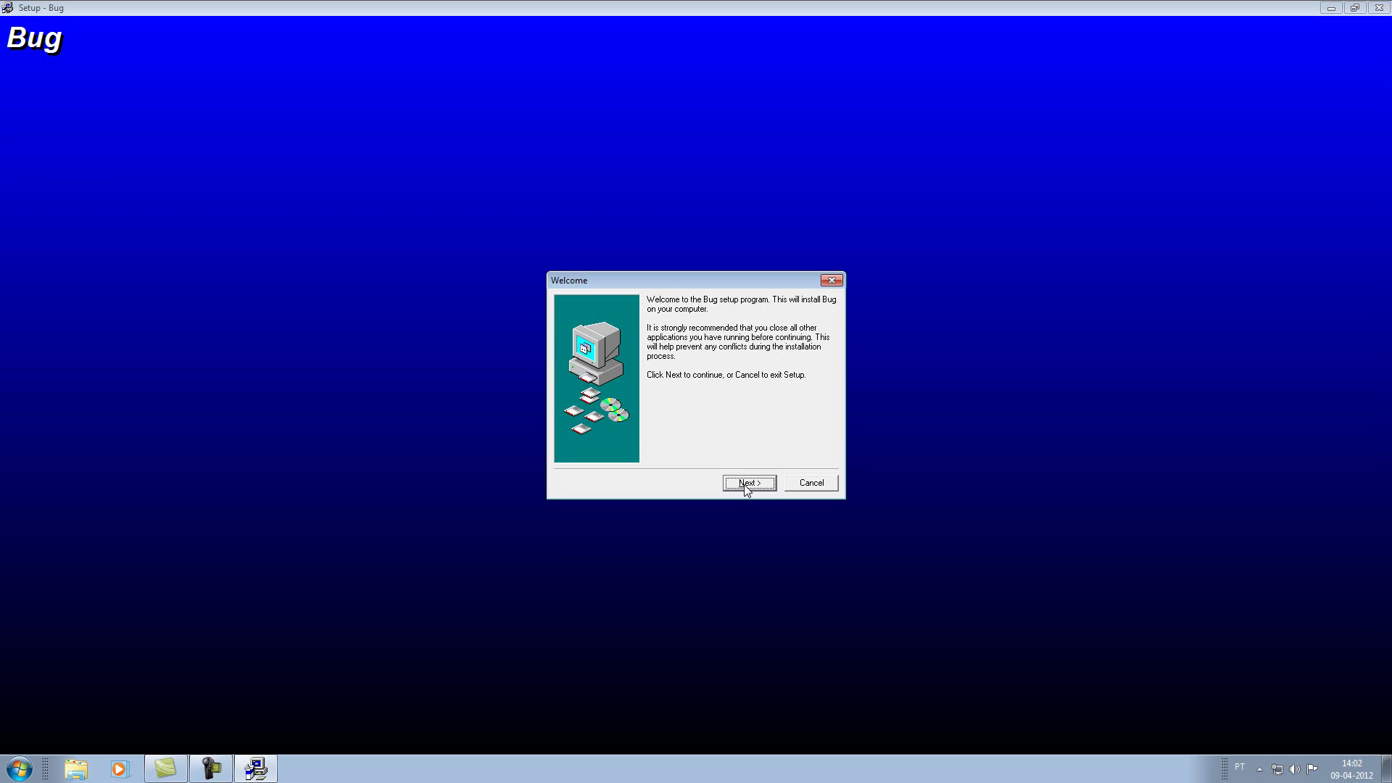
pyautogui.click(745, 489)
pyautogui.click(745, 488)
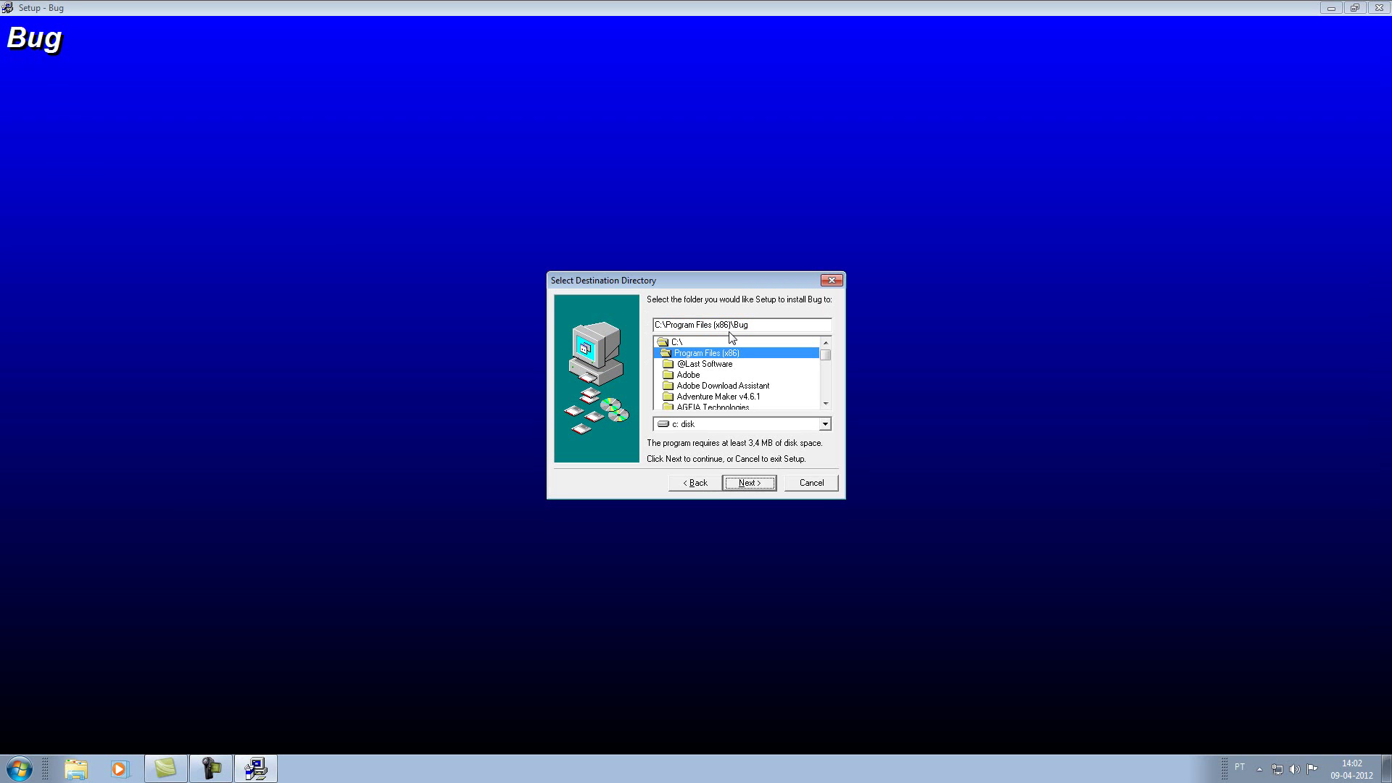
pyautogui.click(751, 485)
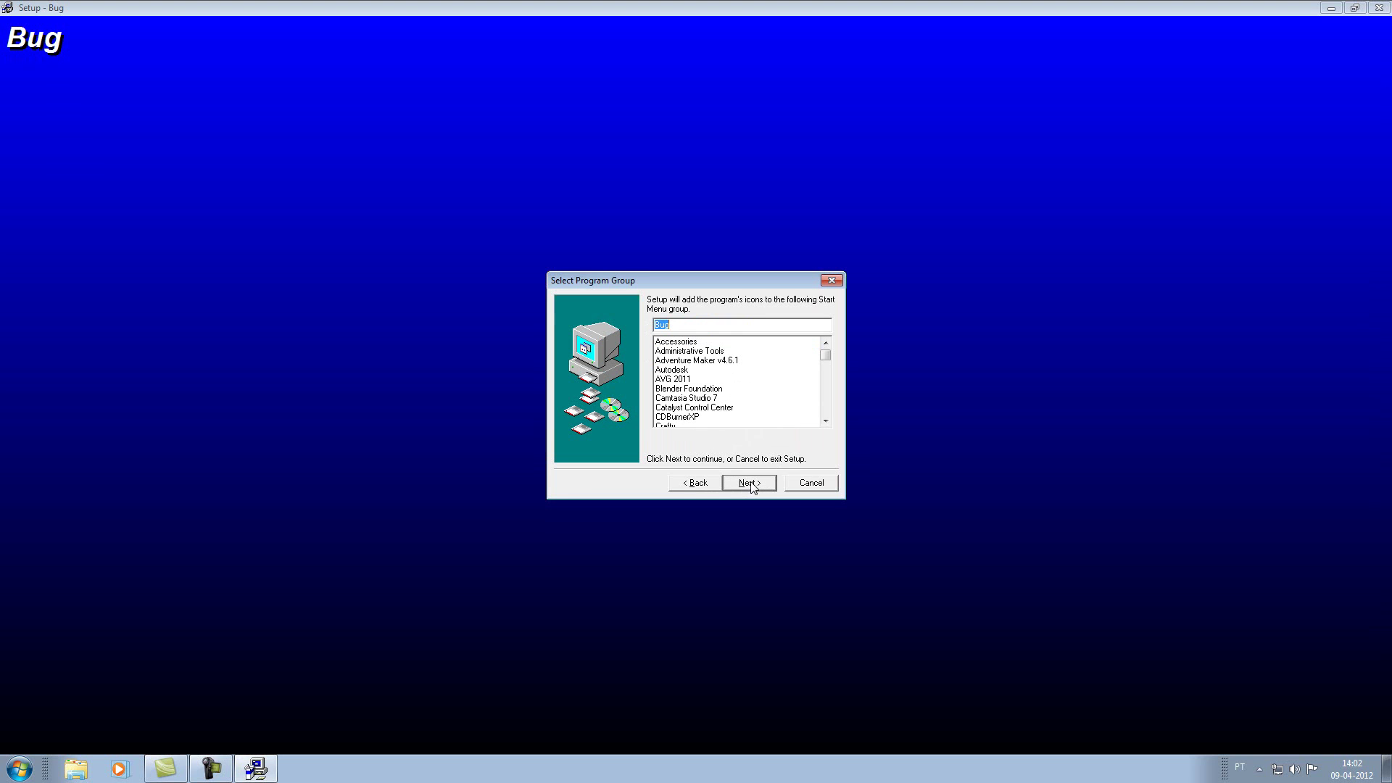
pyautogui.click(751, 485)
pyautogui.click(751, 484)
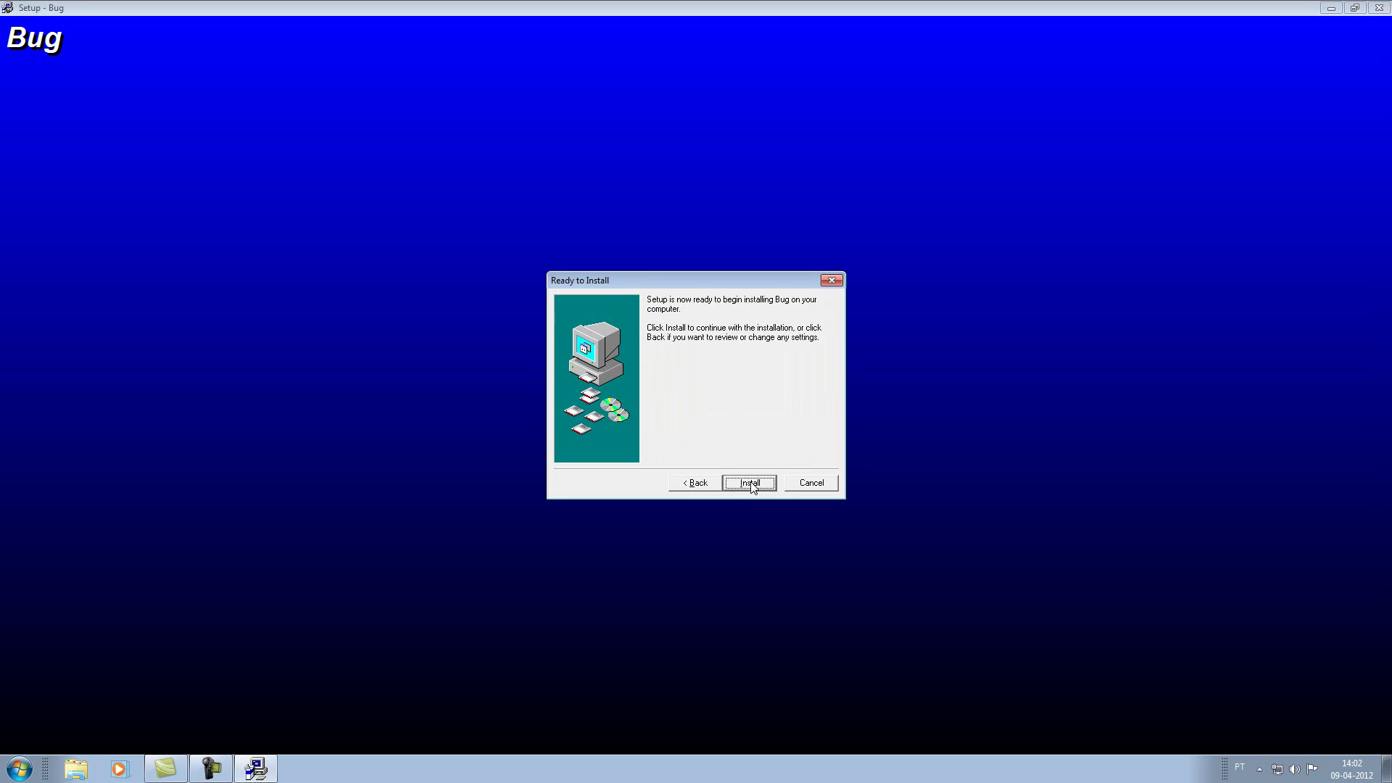
pyautogui.click(751, 483)
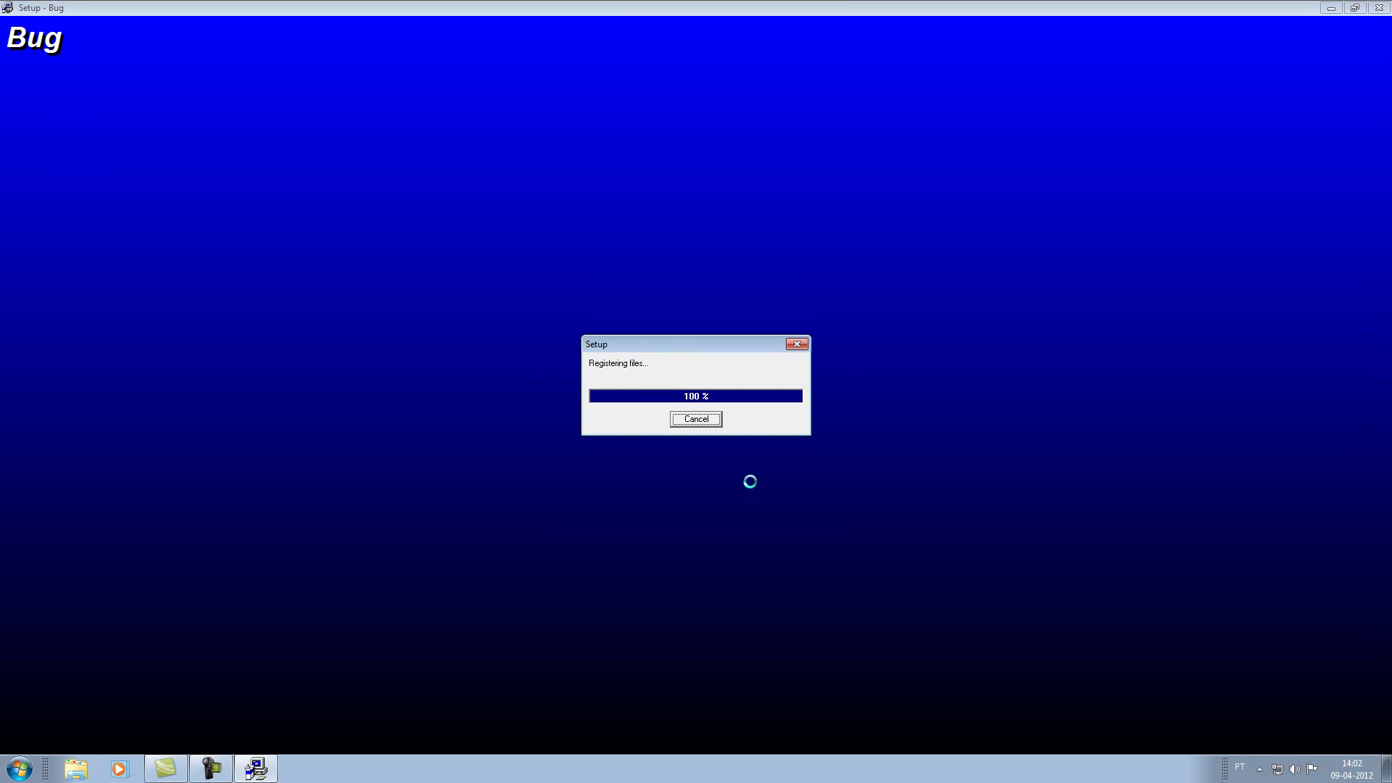
pyautogui.click(759, 484)
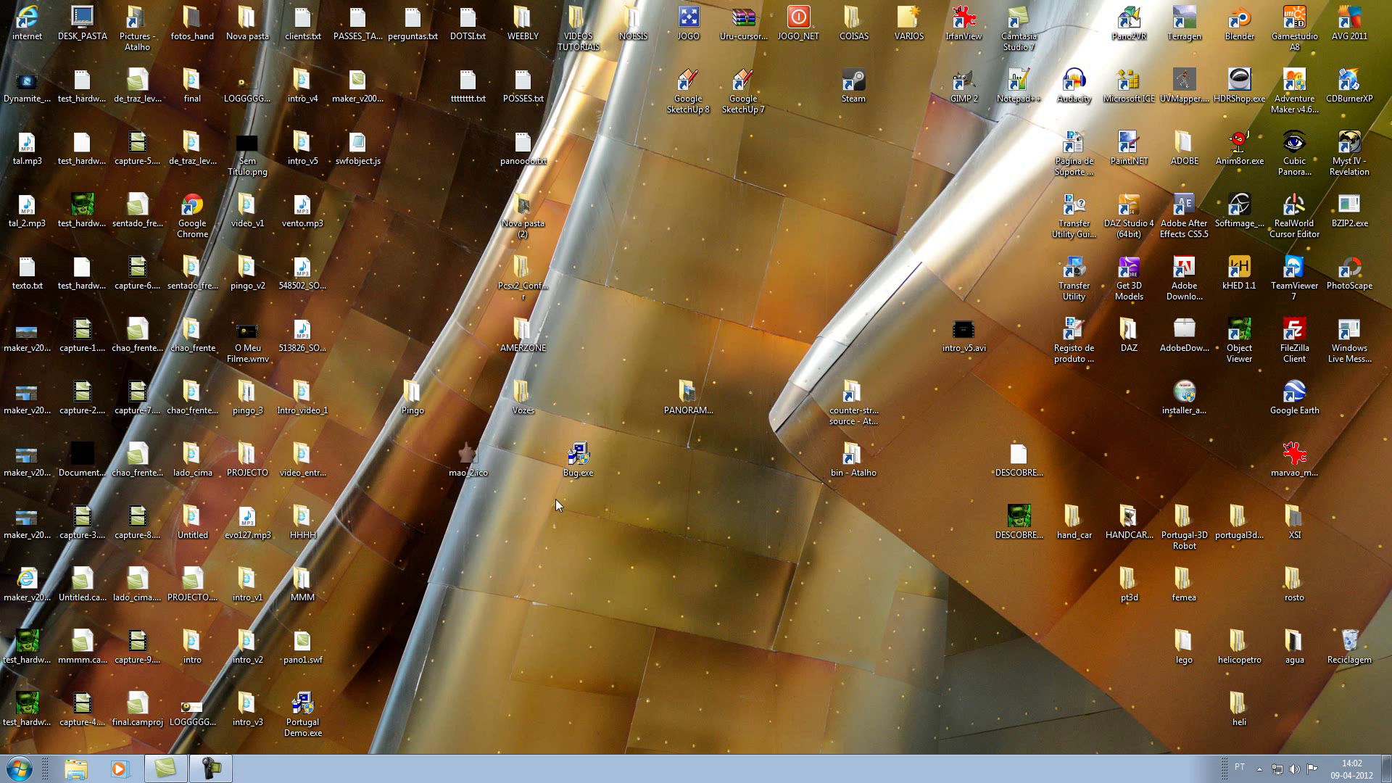
# Try to launch the installed Bug game, look for Bug.exe in its installation folder, and cancel the search
pyautogui.click(28, 774)
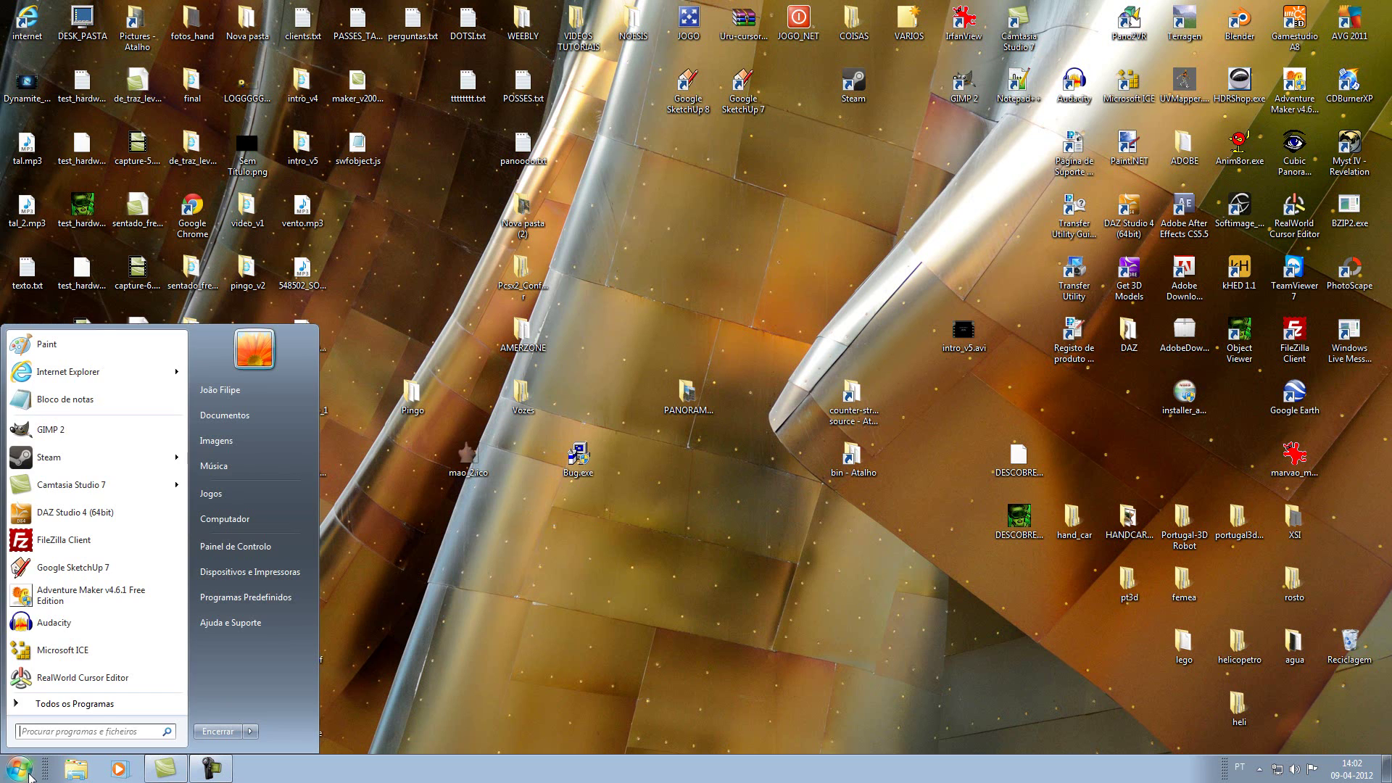
pyautogui.click(100, 707)
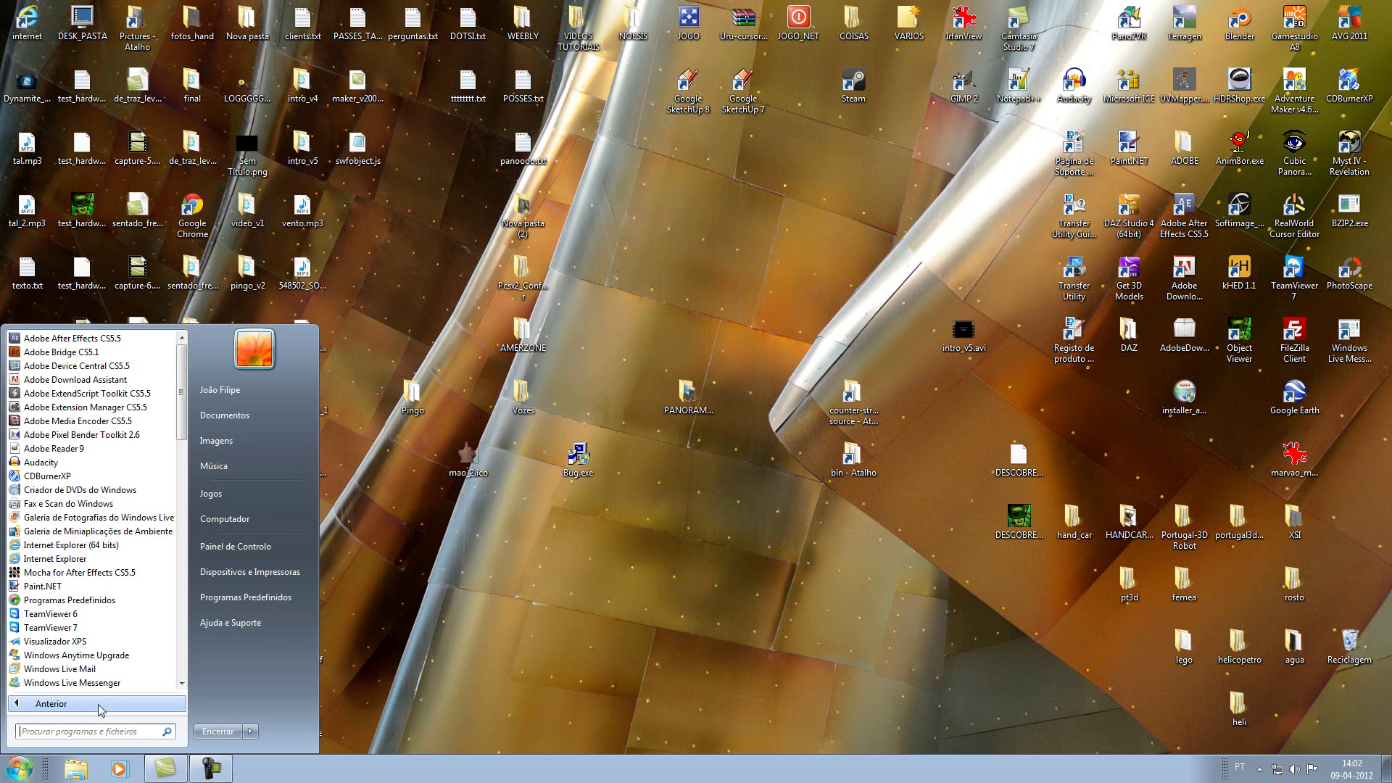
pyautogui.scroll(-6, 102, 689)
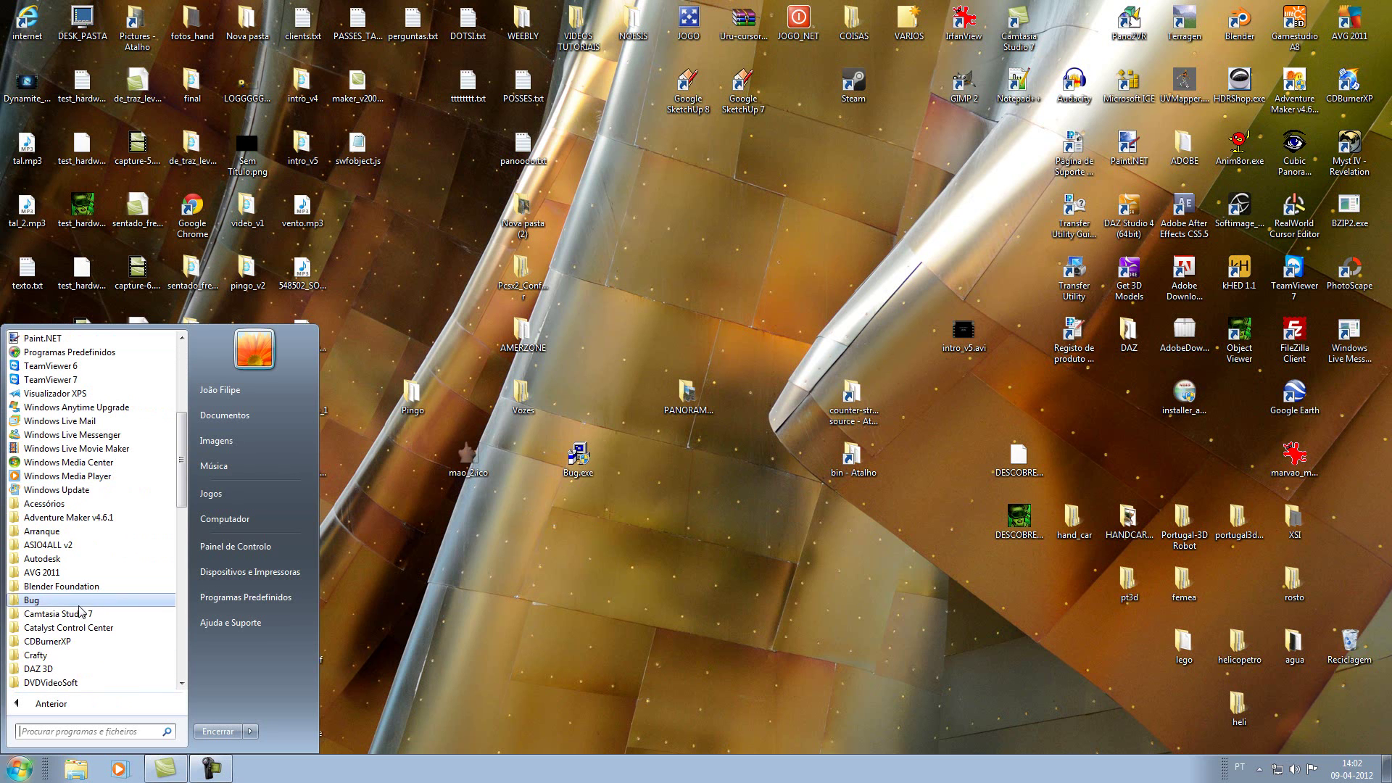
pyautogui.click(32, 600)
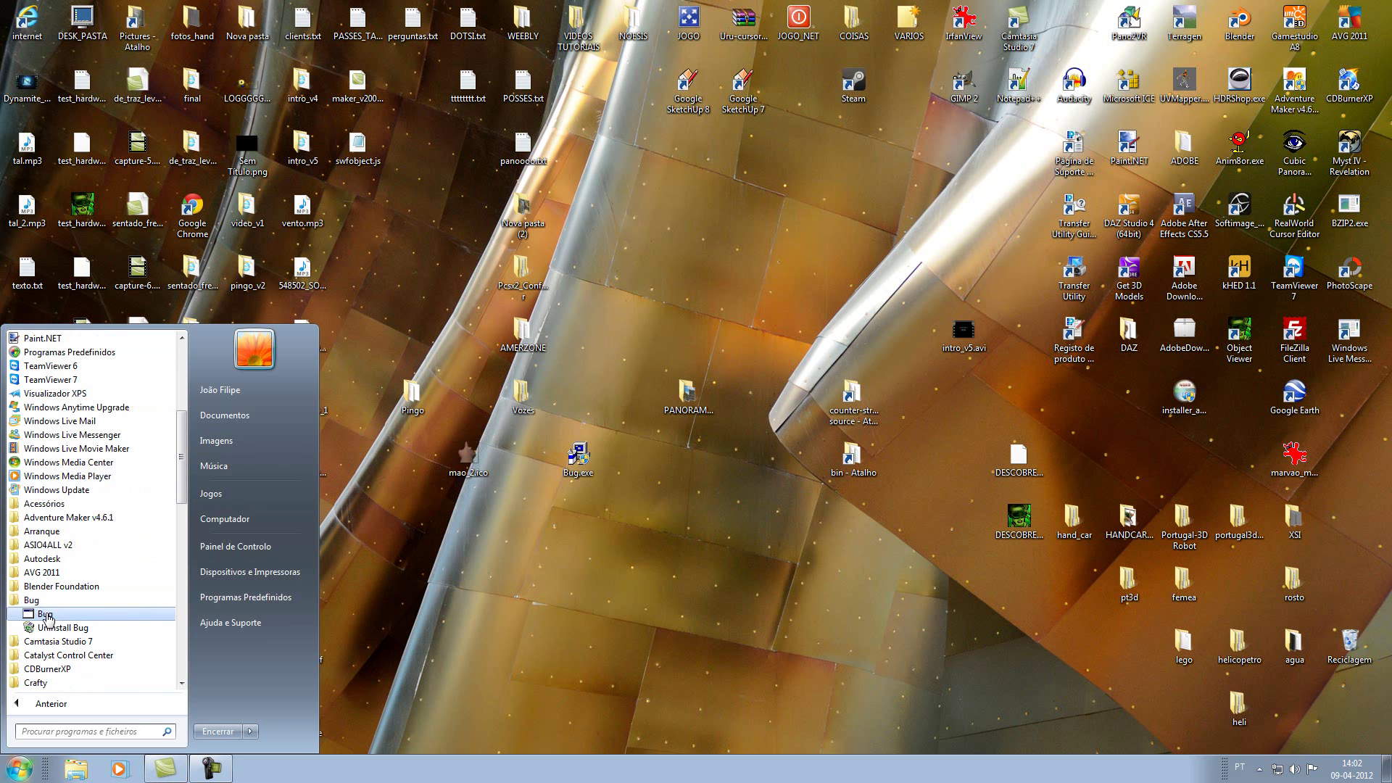
pyautogui.click(47, 614)
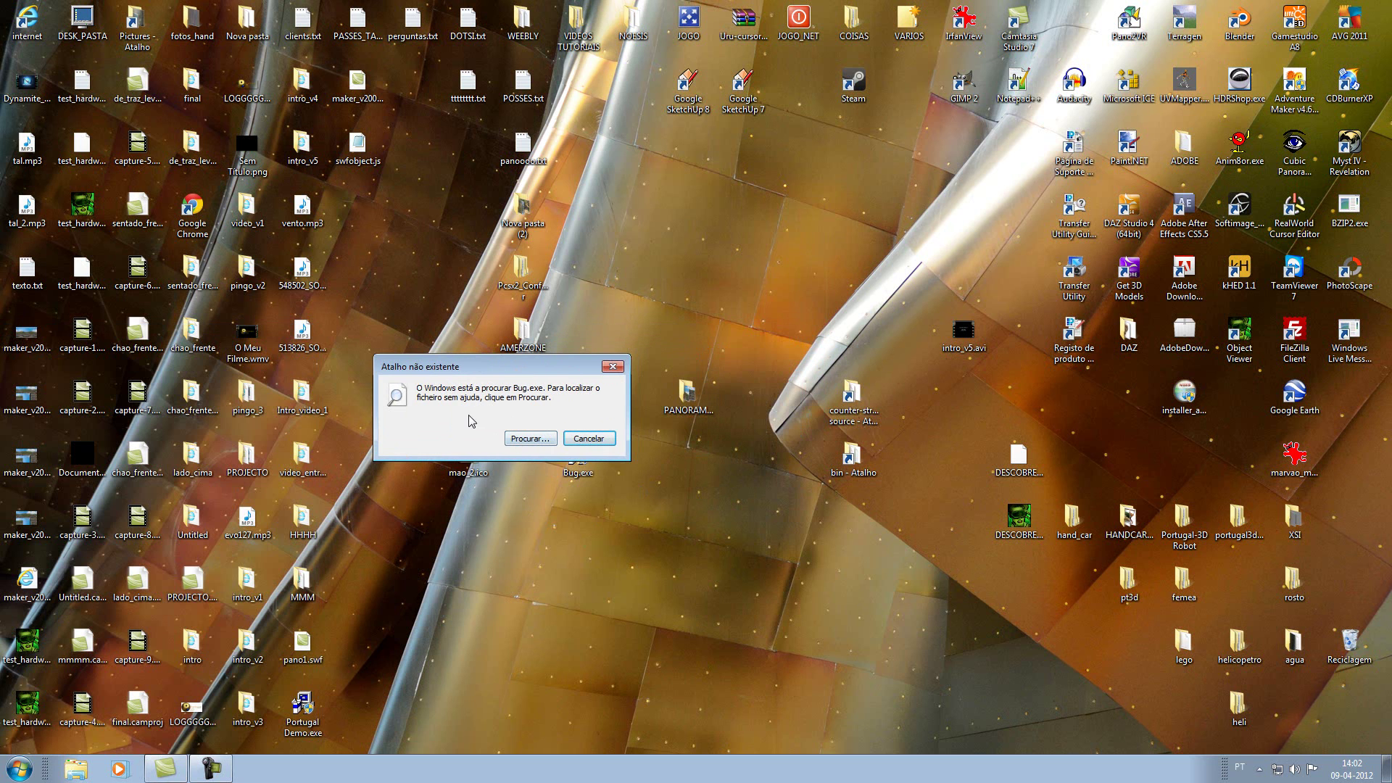
pyautogui.click(525, 440)
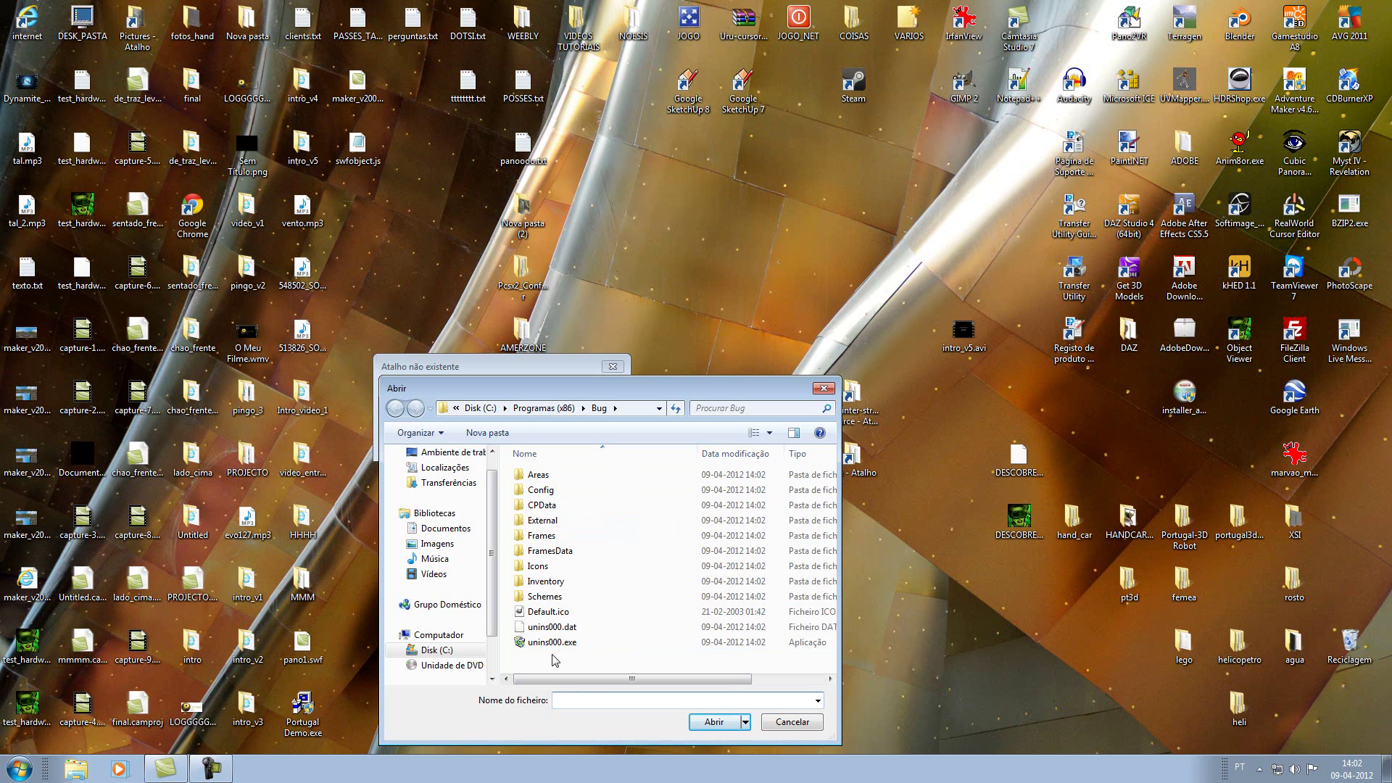
pyautogui.click(790, 723)
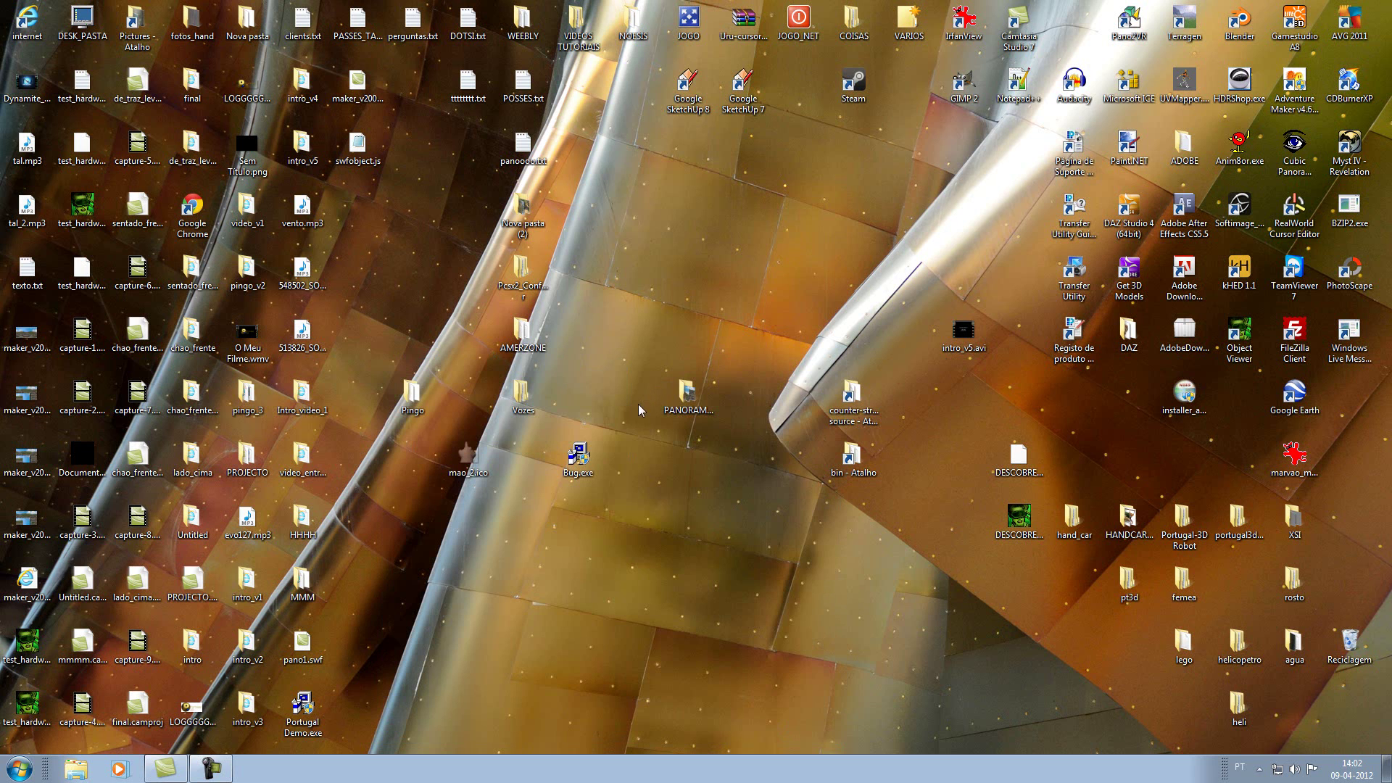